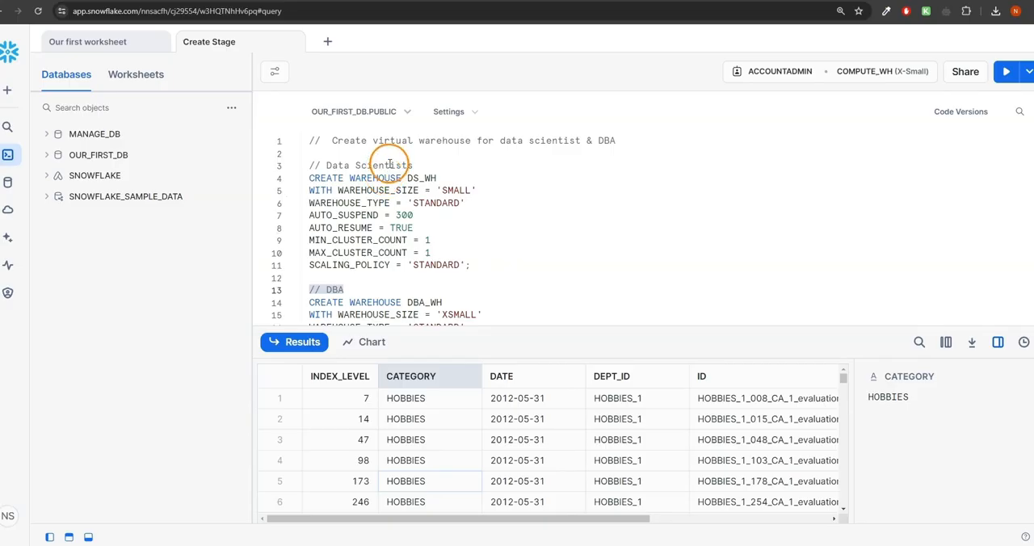
# - Compare the warehouse names and sizes in the data scientist and DBA warehouse creation statements
pyautogui.moveTo(405, 178); pyautogui.dragTo(437, 177)
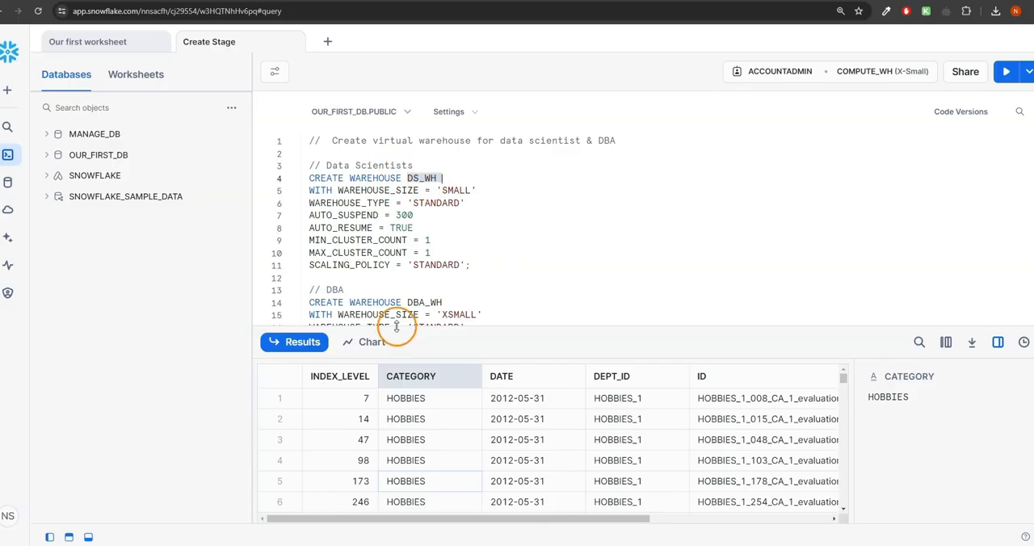
pyautogui.moveTo(407, 302); pyautogui.dragTo(447, 302)
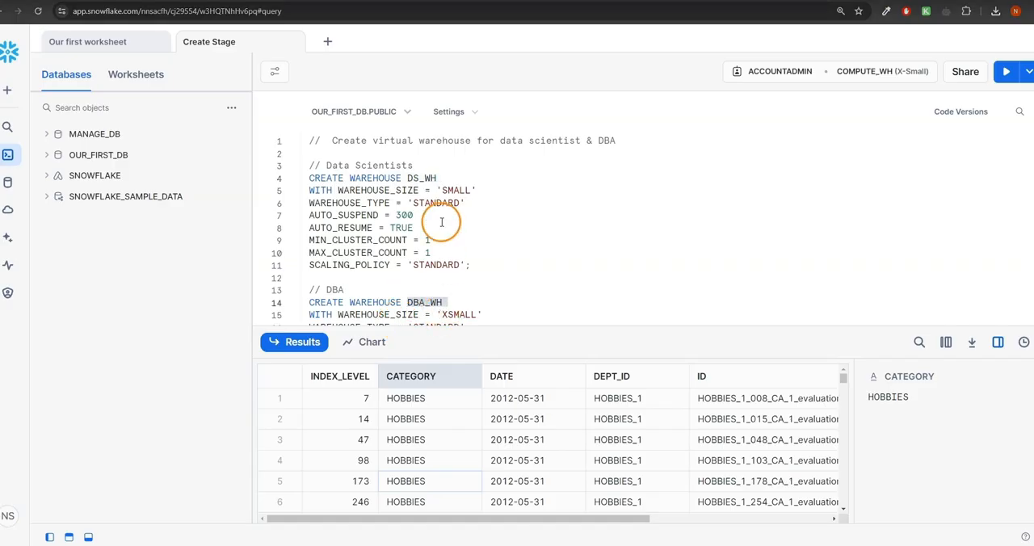
pyautogui.moveTo(443, 189); pyautogui.dragTo(472, 191)
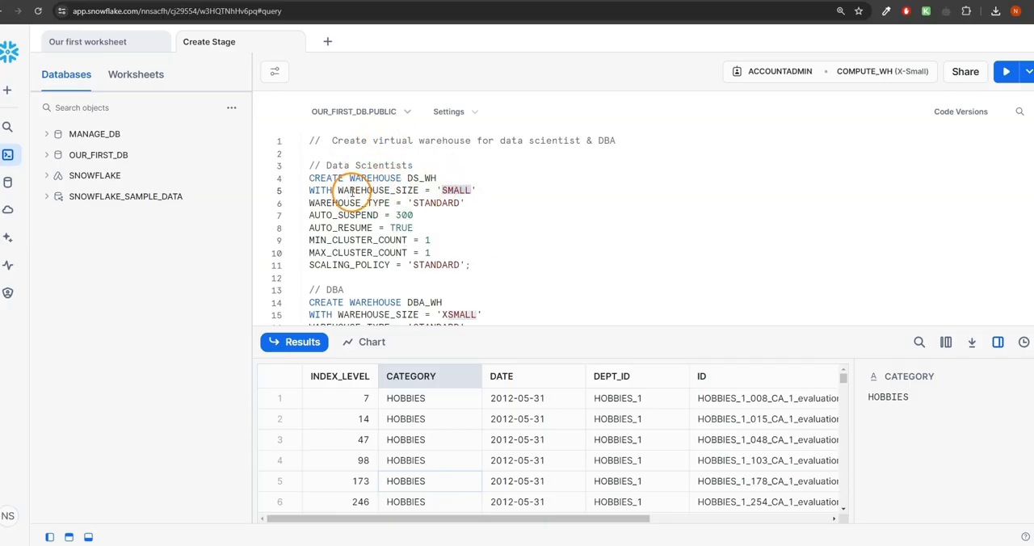
pyautogui.scroll(-3, 457, 193)
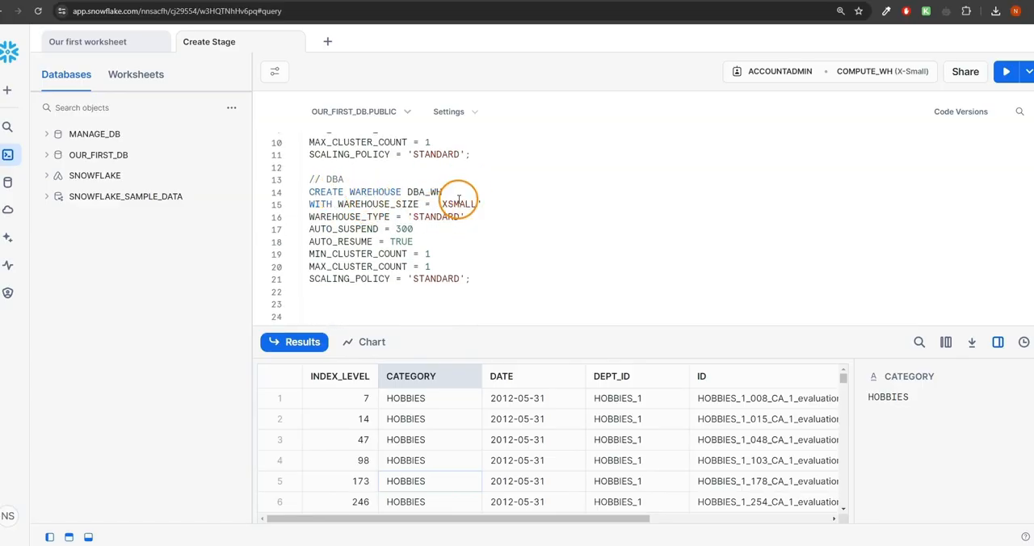
pyautogui.moveTo(442, 204); pyautogui.dragTo(475, 204)
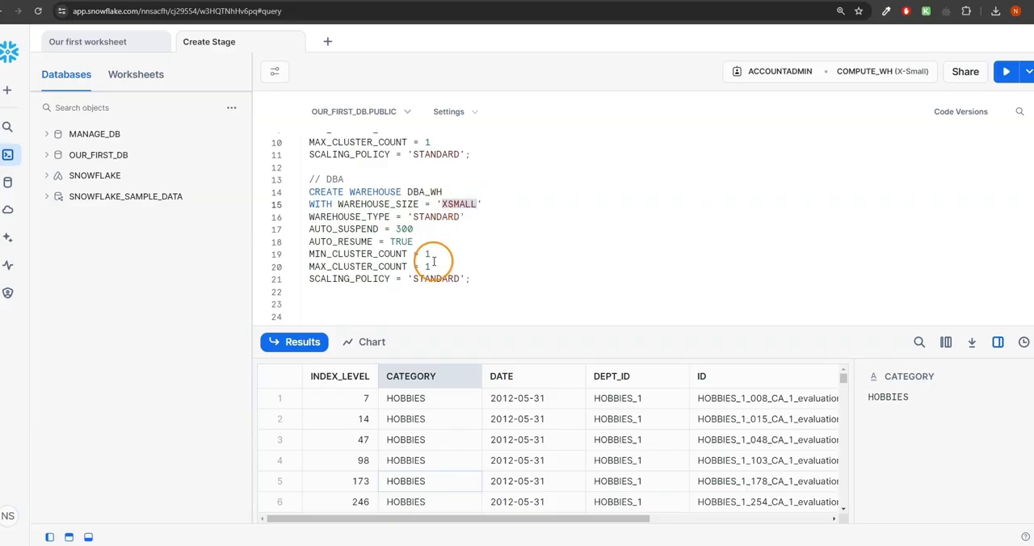
pyautogui.scroll(3, 434, 261)
pyautogui.scroll(1, 433, 261)
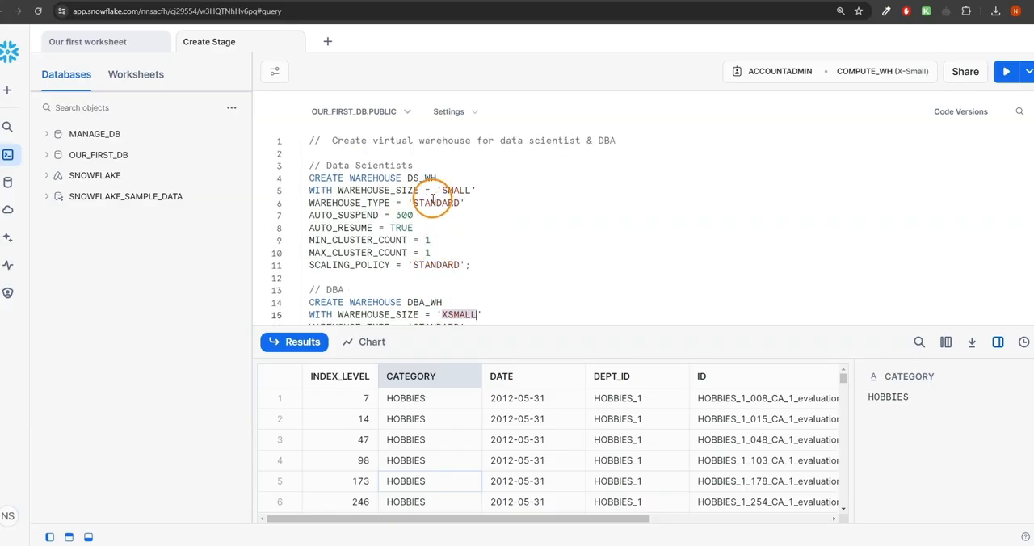
# - Move the WAREHOUSE_SIZE setting of the DS_WH statement onto its own line below WITH
pyautogui.moveTo(310, 178); pyautogui.dragTo(446, 180)
pyautogui.click(311, 190)
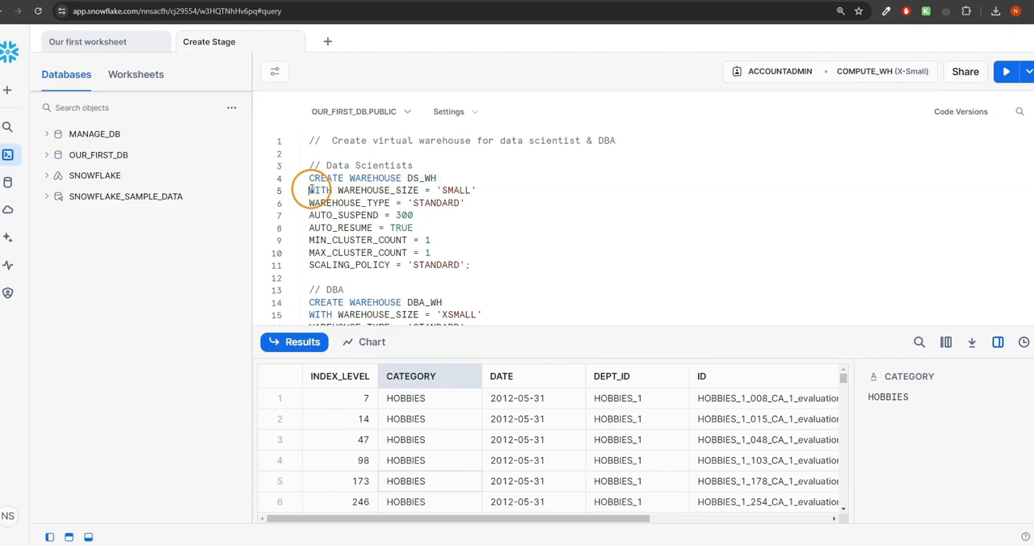
pyautogui.moveTo(310, 189); pyautogui.dragTo(332, 190)
pyautogui.press('Return')
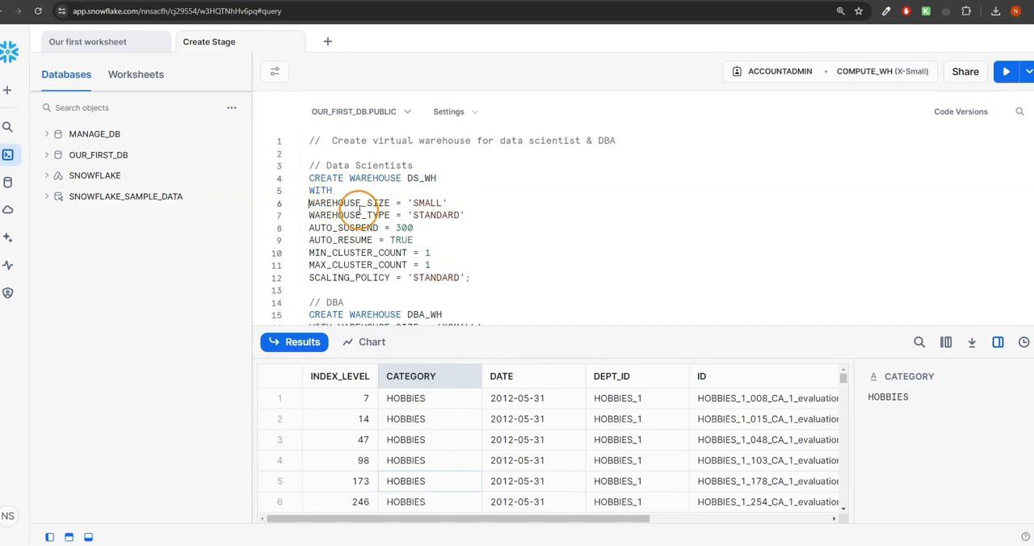
# - Review the DS_WH statement's warehouse type, size, scaling policy, auto-suspend, auto-resume and cluster count settings
pyautogui.click(432, 213)
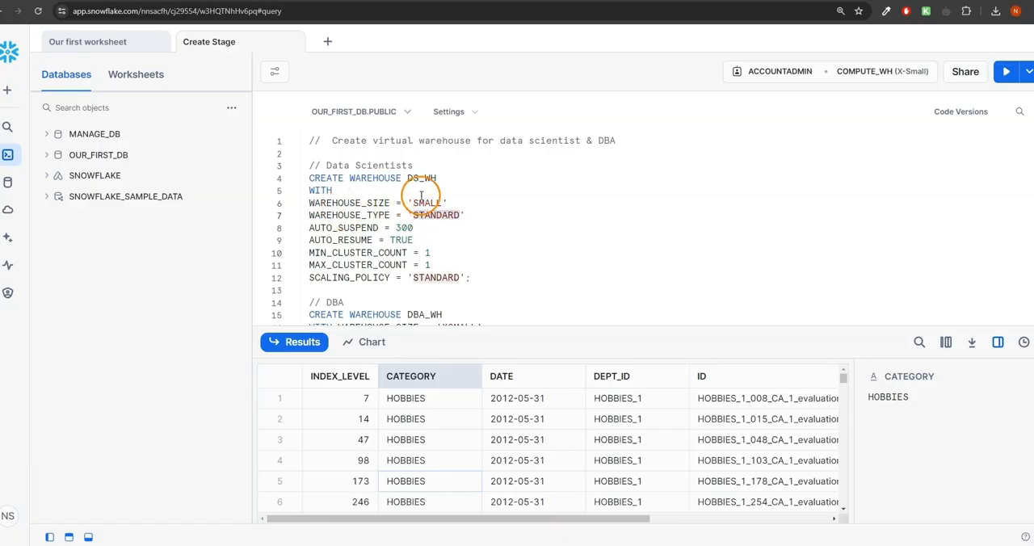
pyautogui.click(421, 193)
pyautogui.doubleClick(426, 202)
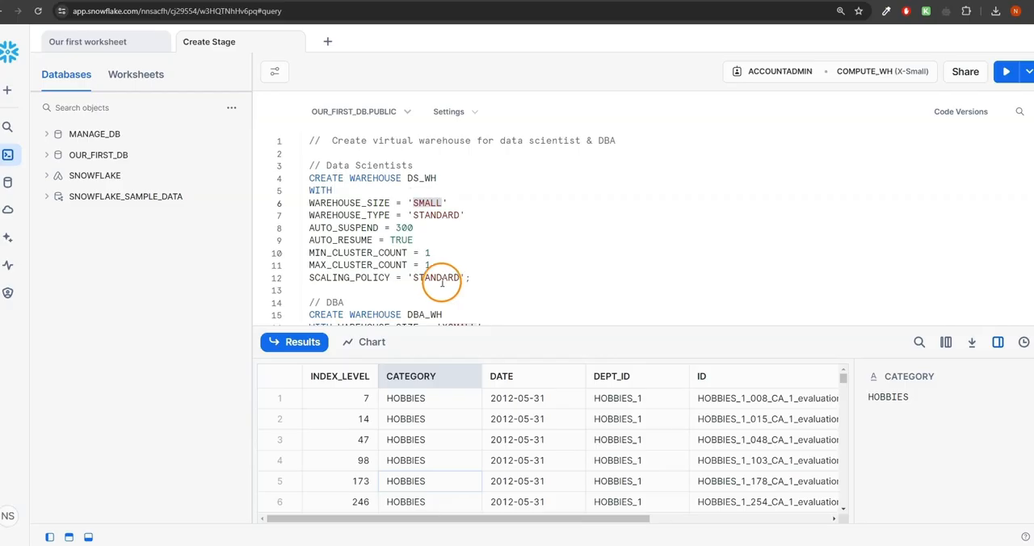
pyautogui.doubleClick(439, 278)
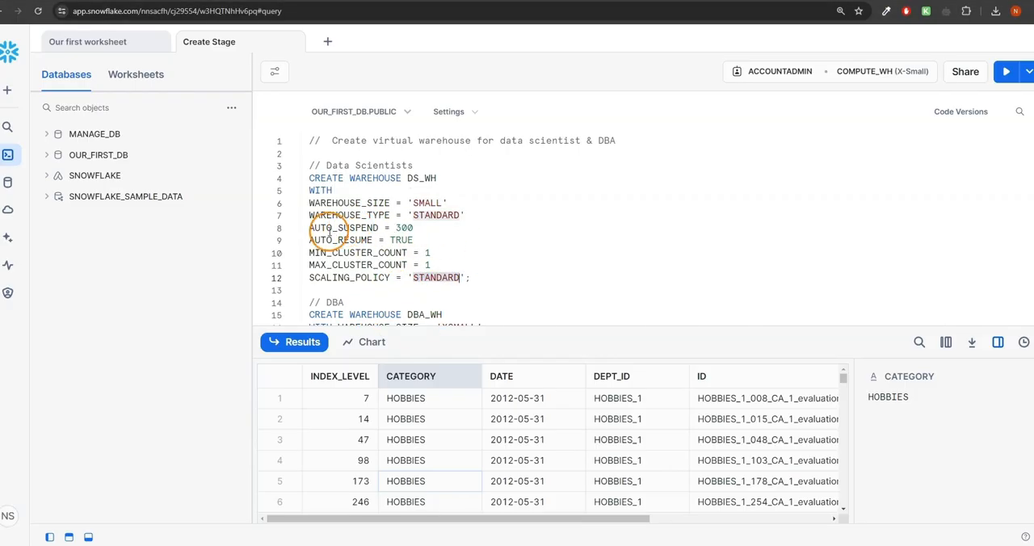
pyautogui.press('XF86MonBrightnessDown')
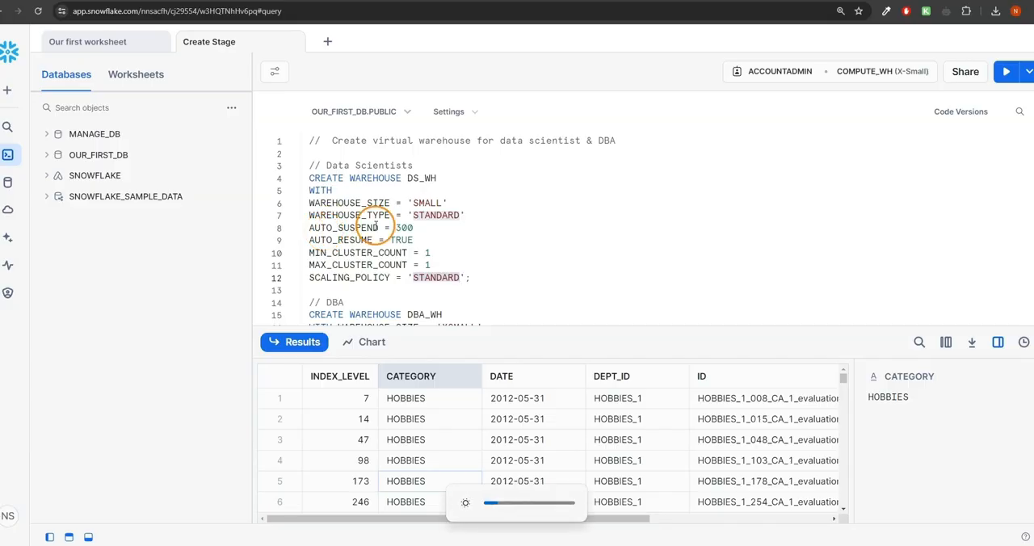
pyautogui.doubleClick(404, 227)
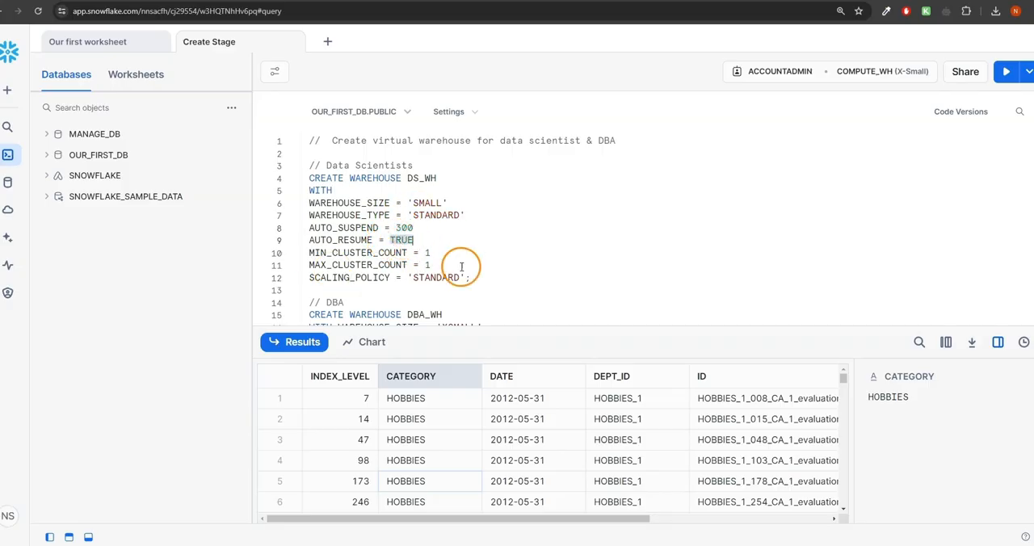
pyautogui.doubleClick(427, 252)
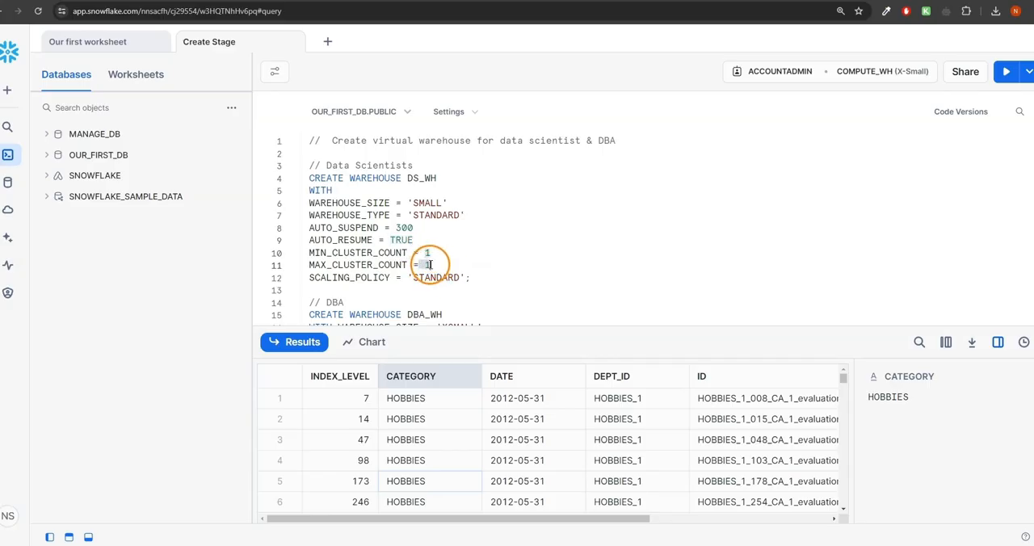
# - Run only the CREATE WAREHOUSE DS_WH statement, and view the roles and warehouses available to the worksheet
pyautogui.moveTo(485, 280); pyautogui.dragTo(260, 182)
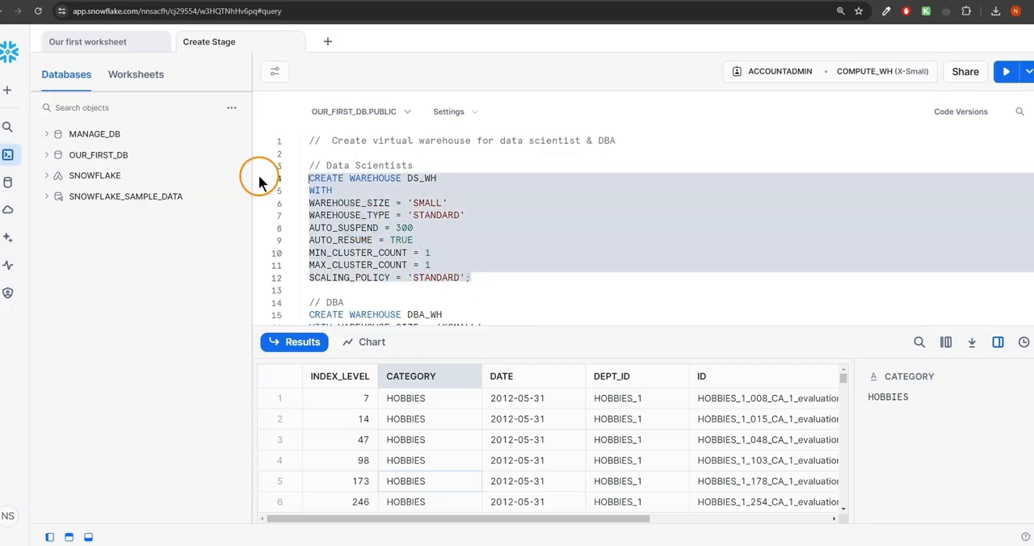
pyautogui.click(1006, 71)
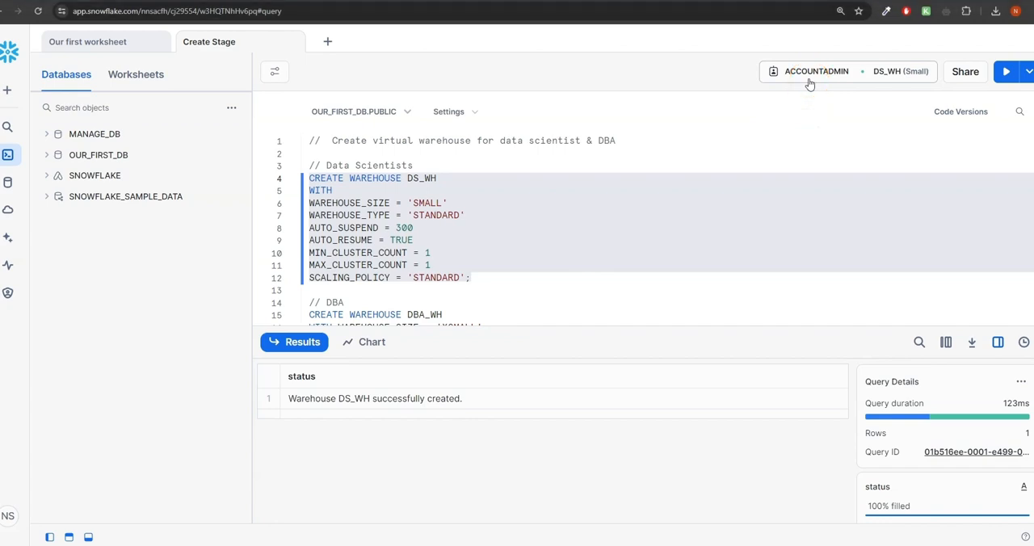
pyautogui.click(774, 69)
pyautogui.click(814, 72)
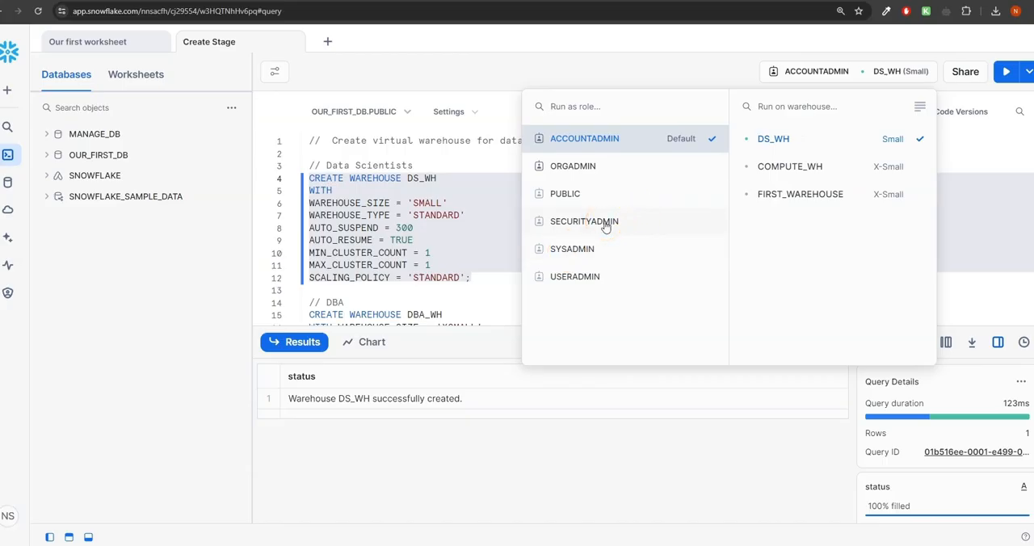
# - Add two blank lines after the end of the DS_WH statement
pyautogui.click(485, 279)
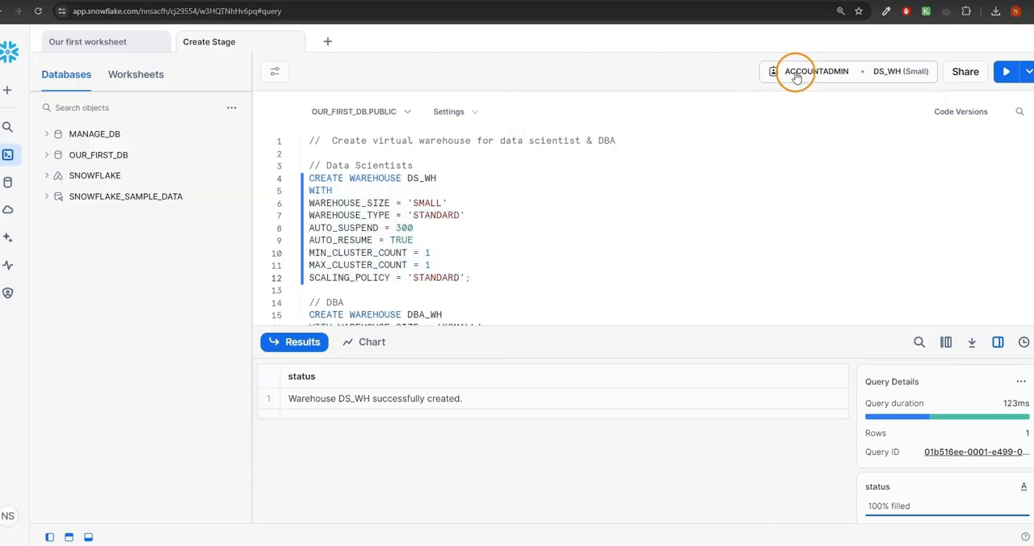
pyautogui.press('Return')
pyautogui.press('Return')
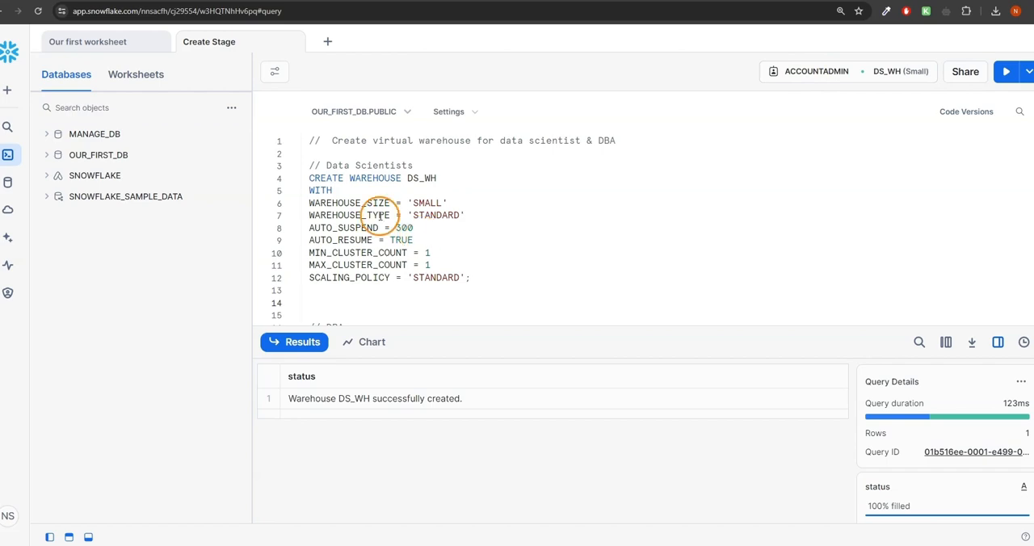
# - Review the complete data scientist and DBA warehouse statements in the worksheet
pyautogui.moveTo(309, 166); pyautogui.dragTo(489, 272)
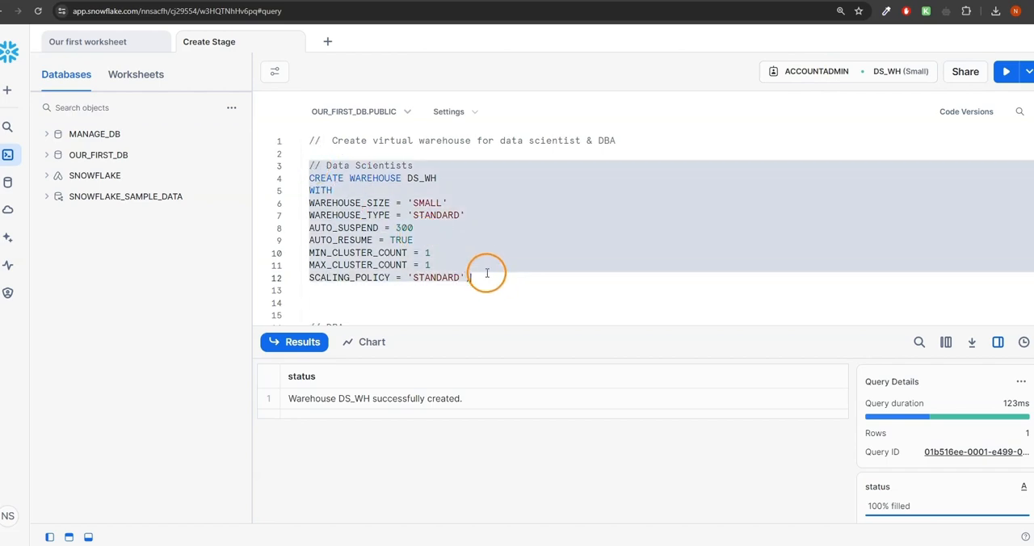
pyautogui.scroll(-3, 453, 259)
pyautogui.moveTo(310, 216); pyautogui.dragTo(491, 208)
pyautogui.scroll(-1, 431, 287)
pyautogui.scroll(-2, 432, 286)
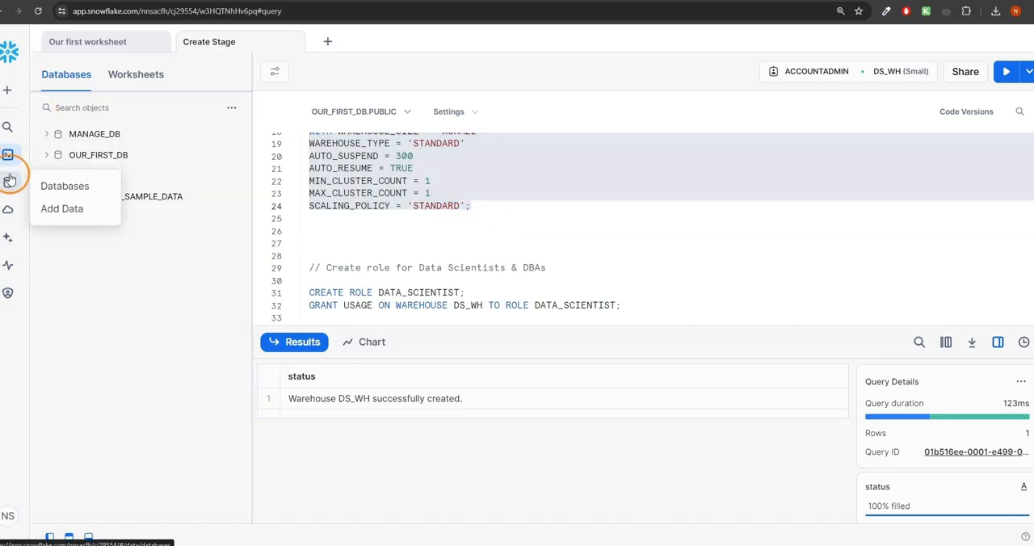
# - Leave the worksheet and open the account's Warehouses administration page
pyautogui.moveTo(11, 267)
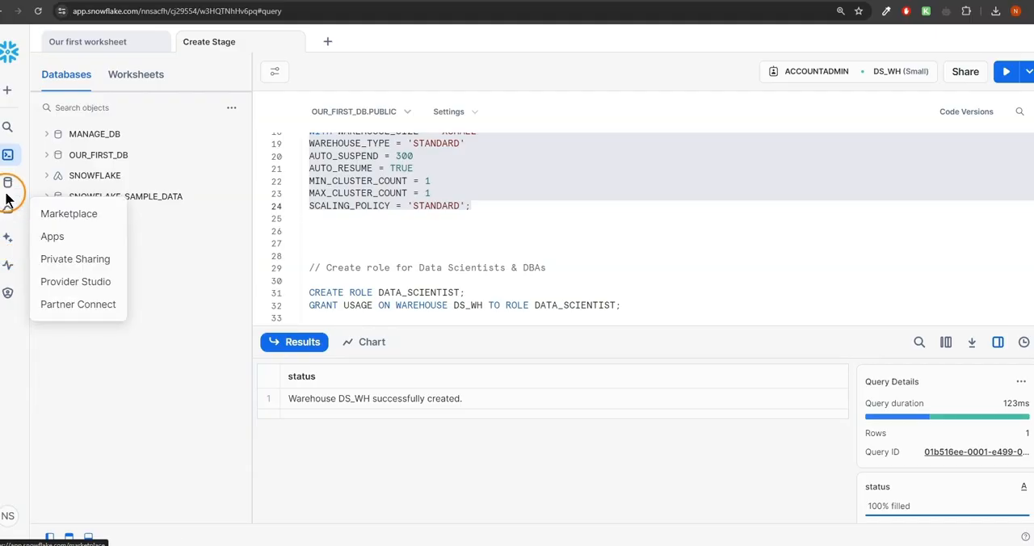
pyautogui.moveTo(8, 299)
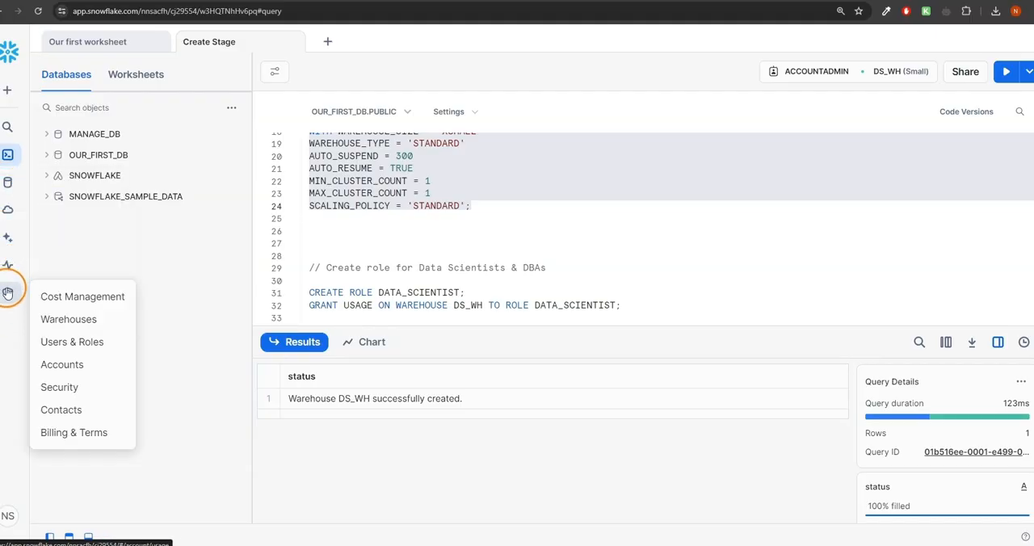
pyautogui.click(9, 50)
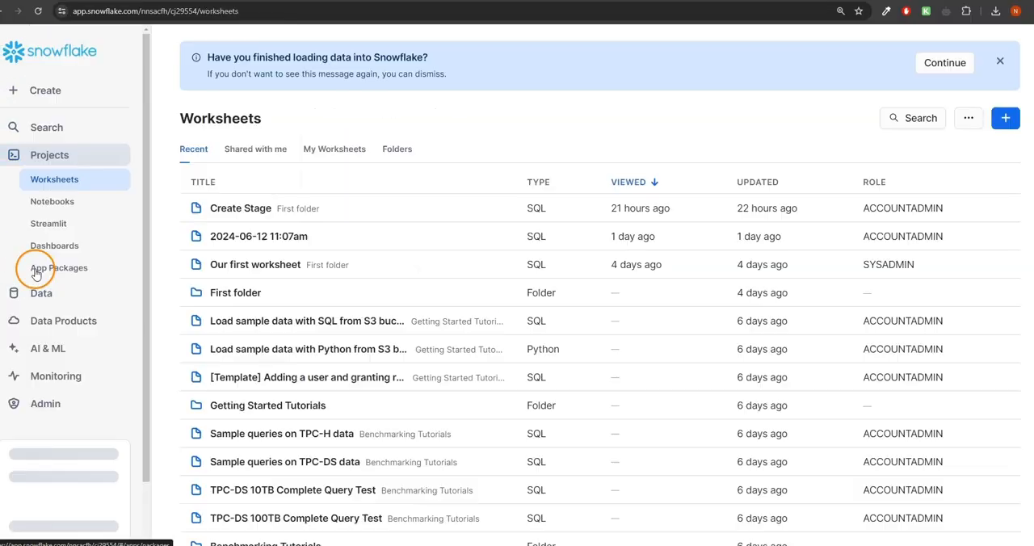
pyautogui.scroll(-2, 33, 242)
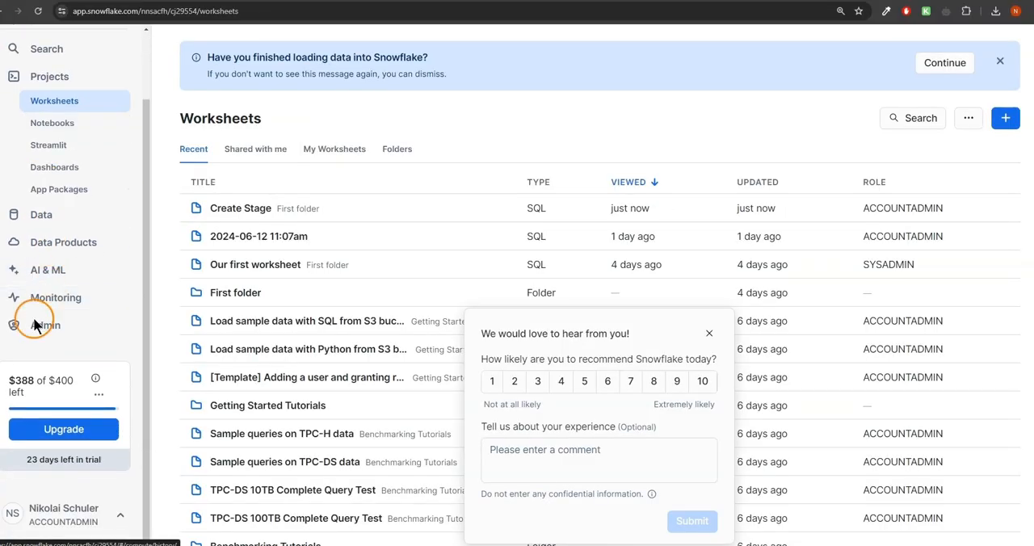
pyautogui.click(35, 327)
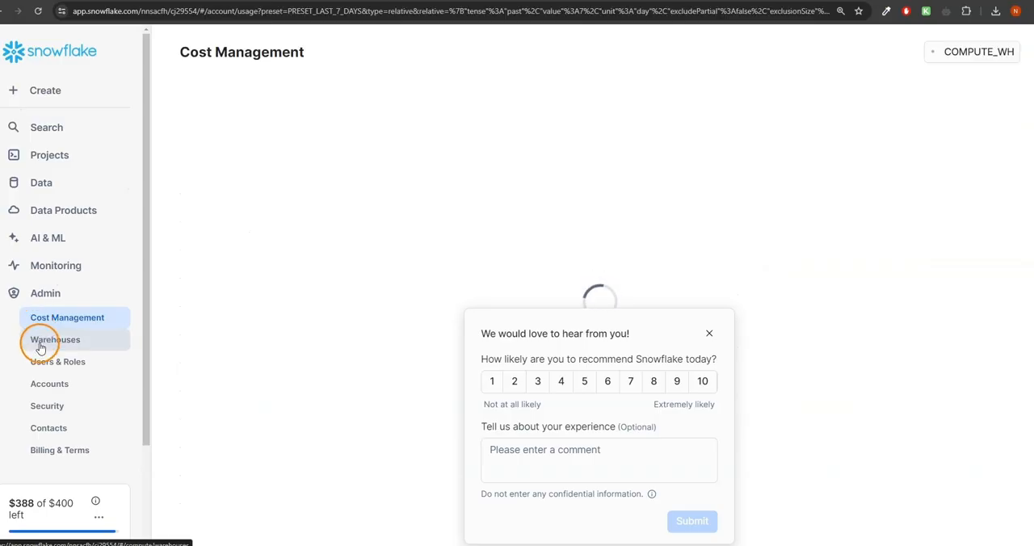
pyautogui.click(37, 342)
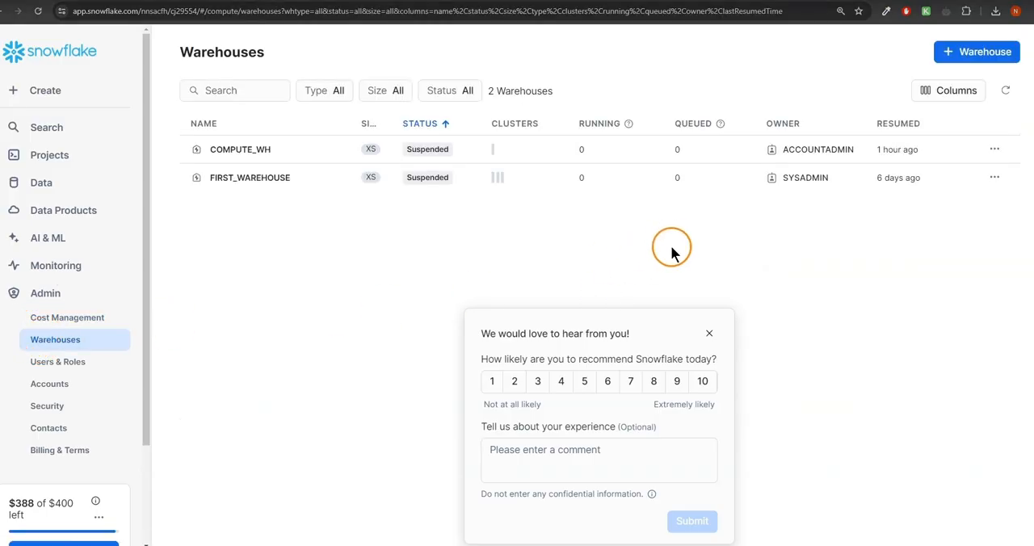
# - Create a Standard, X-Small warehouse named DBA_WH with auto resume and auto suspend after 5 minutes of inactivity
pyautogui.click(962, 57)
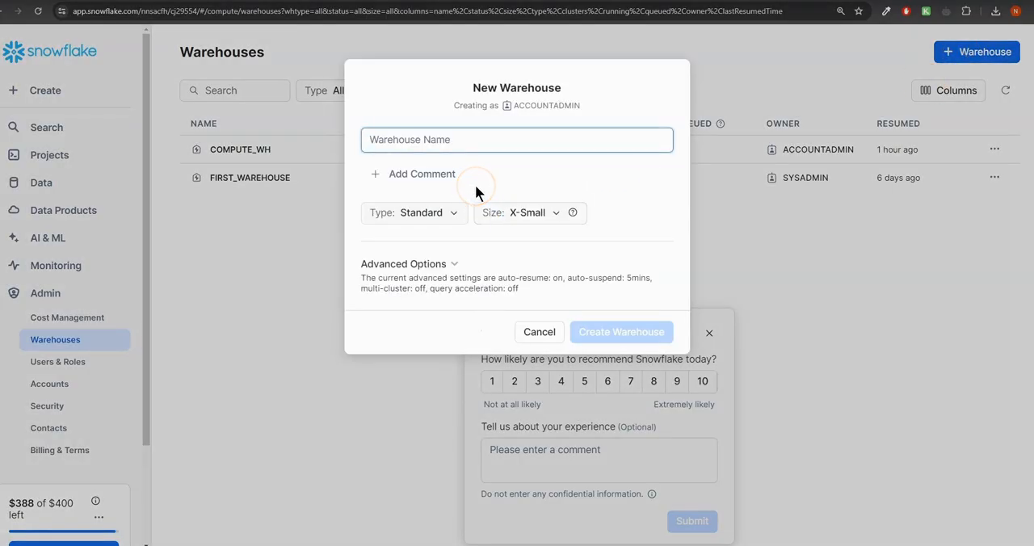
pyautogui.write('DBA')
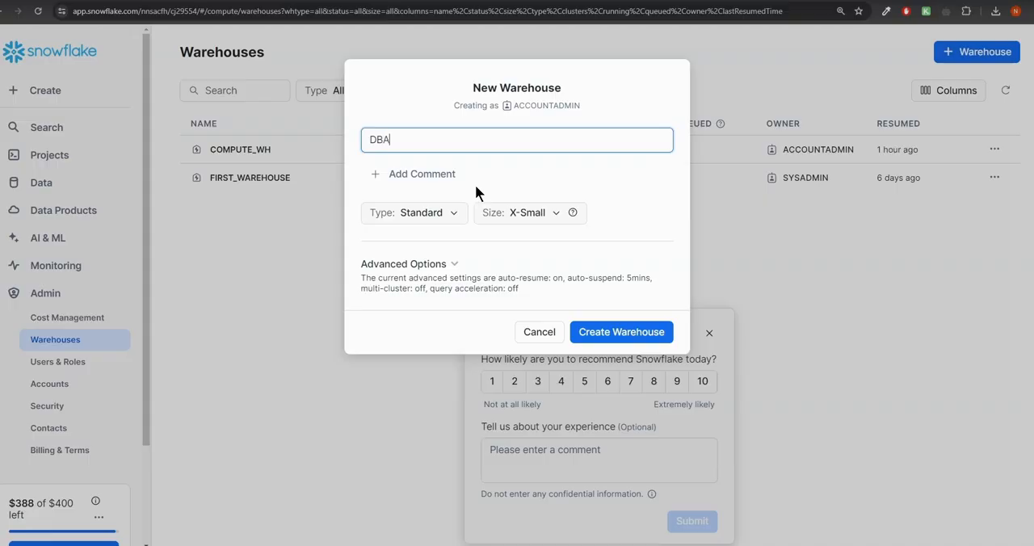
pyautogui.write('_WH')
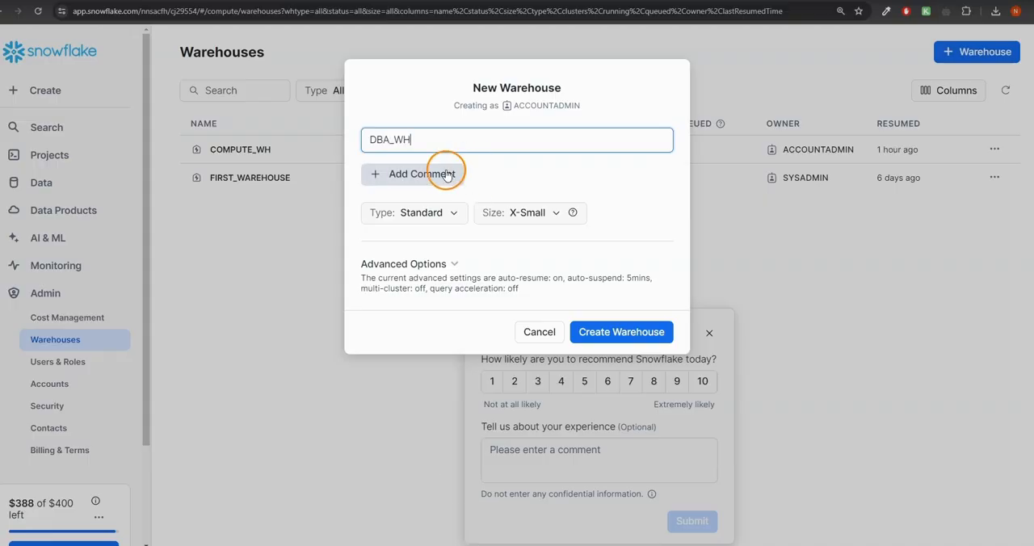
pyautogui.click(551, 218)
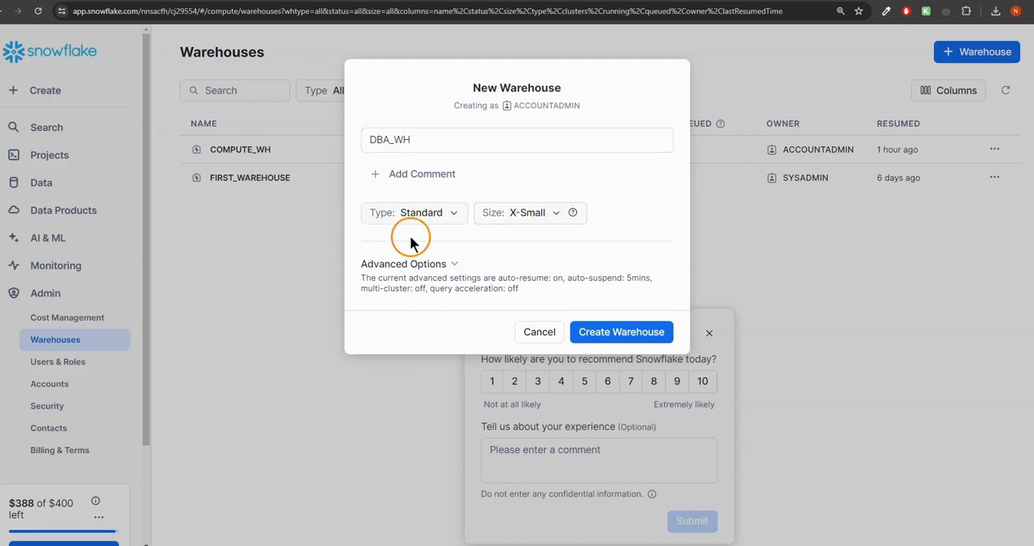
pyautogui.click(449, 264)
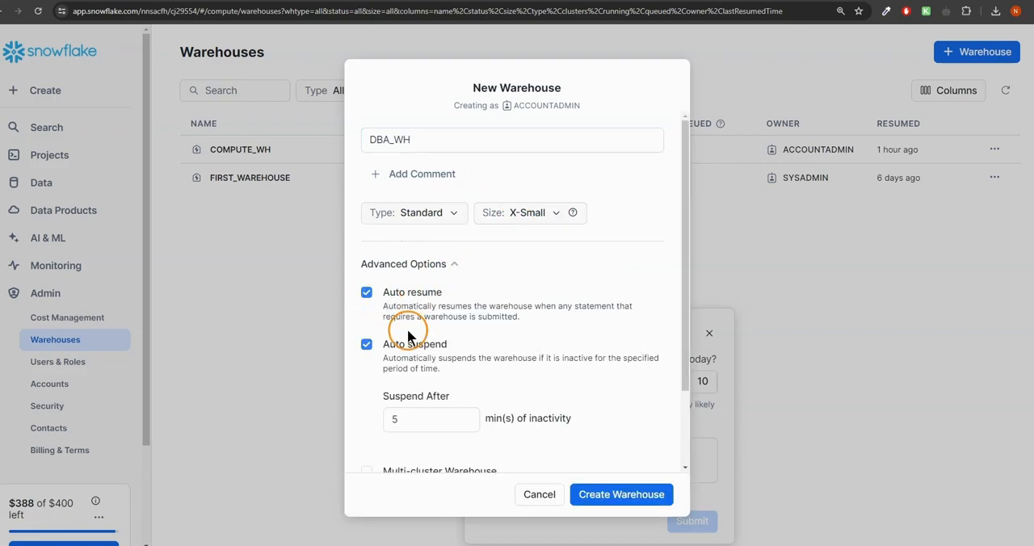
pyautogui.moveTo(406, 416); pyautogui.dragTo(349, 420)
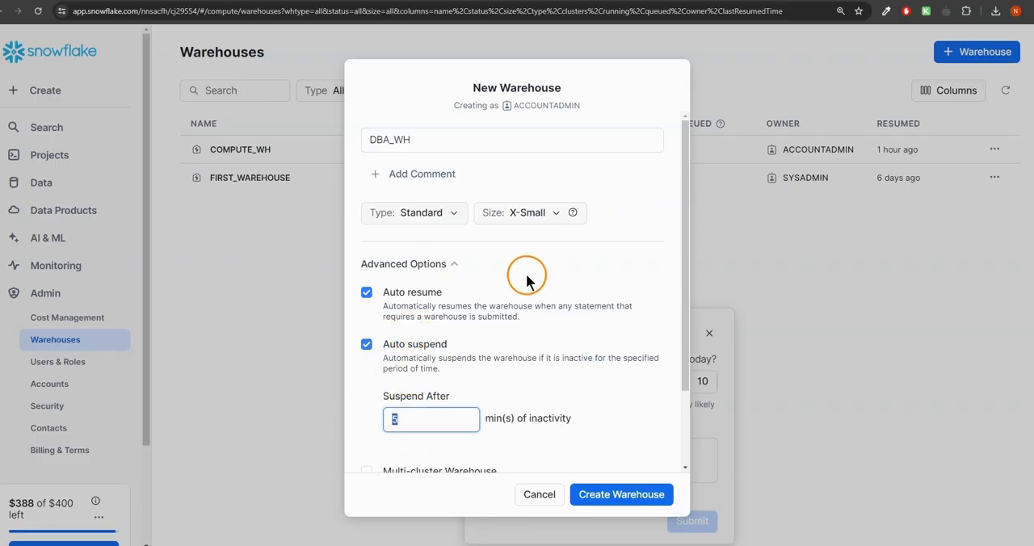
pyautogui.scroll(-2, 525, 272)
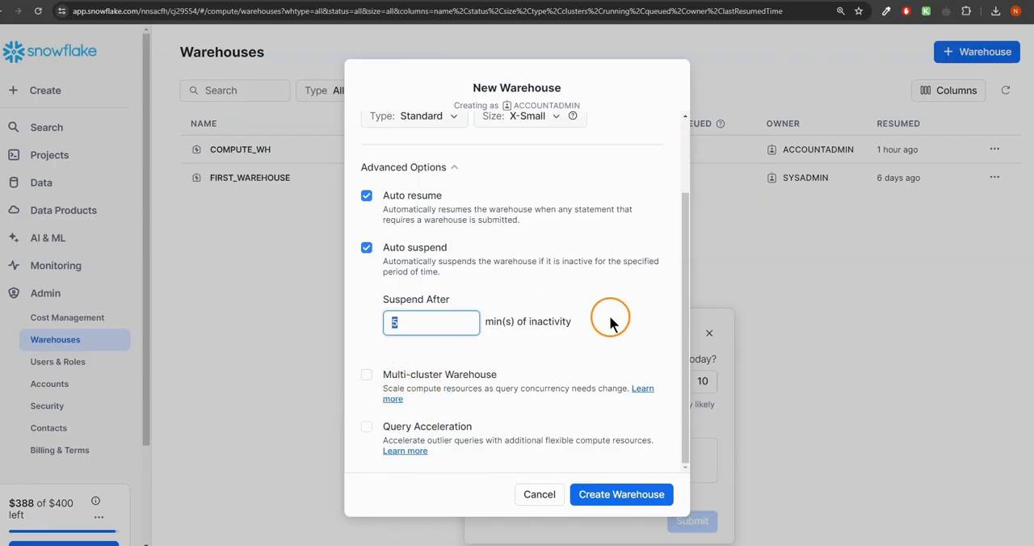
pyautogui.click(595, 492)
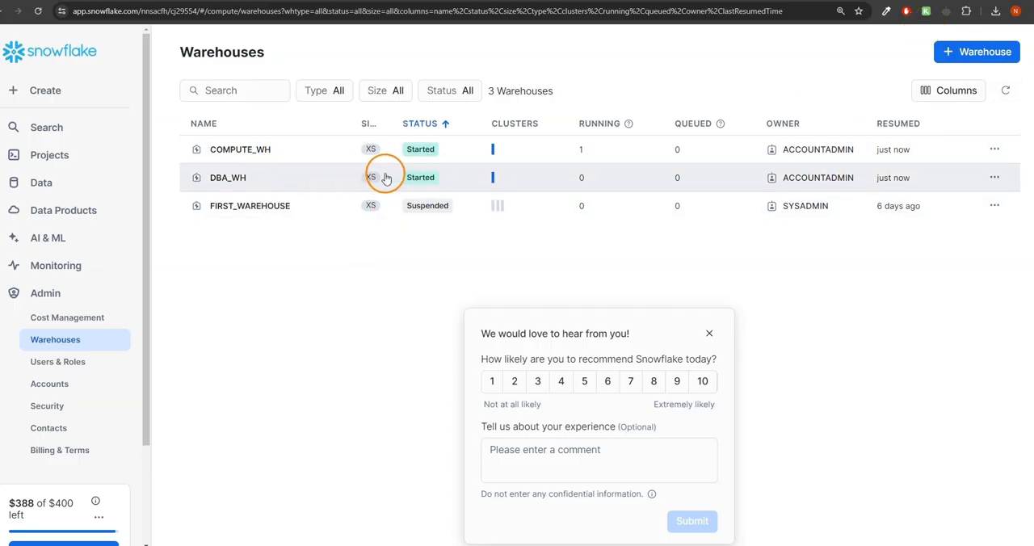
# - Refresh the warehouse list and reopen the Create Stage worksheet
pyautogui.click(1006, 91)
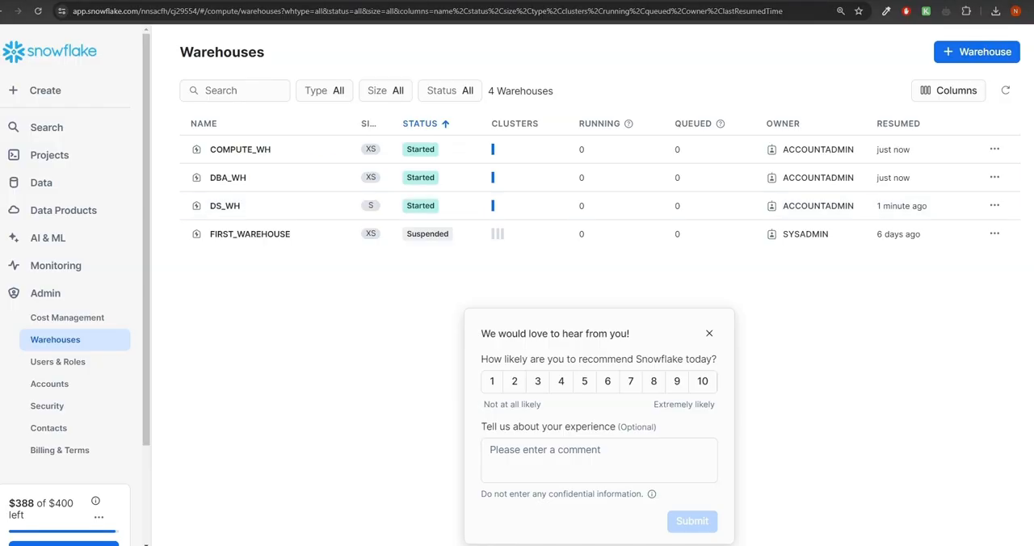
pyautogui.click(51, 155)
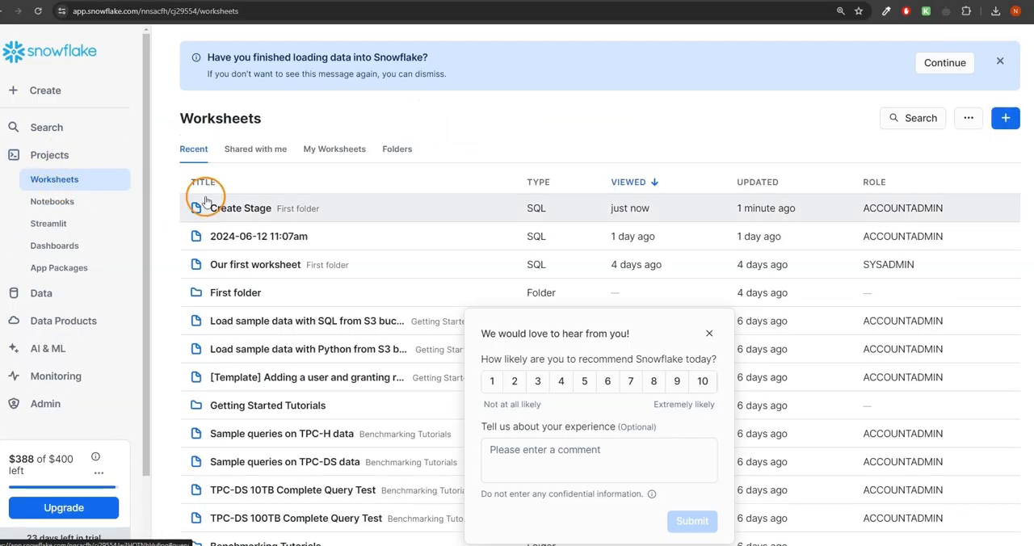
pyautogui.click(245, 209)
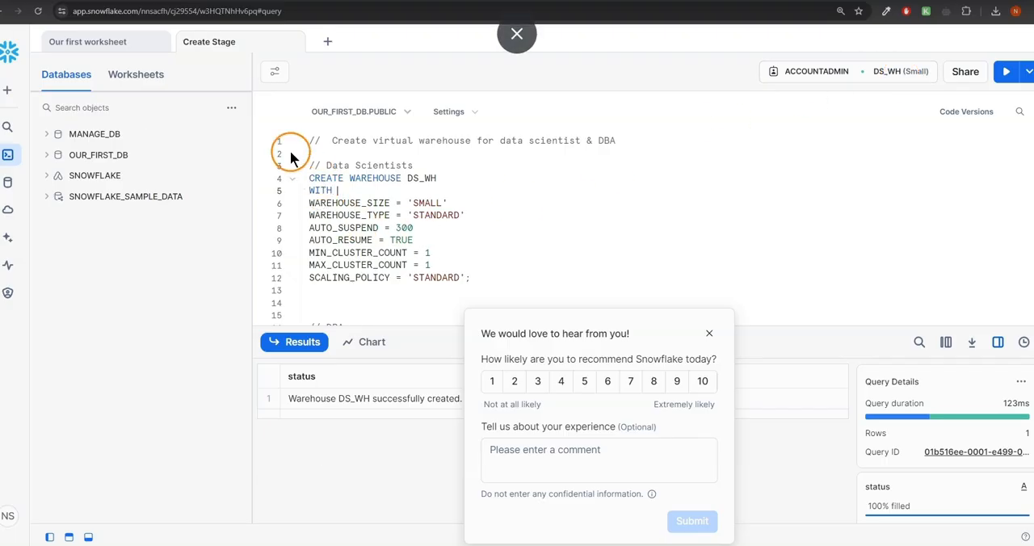
# - Look past the warehouse statements in the worksheet and dismiss the feedback survey
pyautogui.moveTo(295, 167); pyautogui.dragTo(543, 272)
pyautogui.scroll(-3, 544, 272)
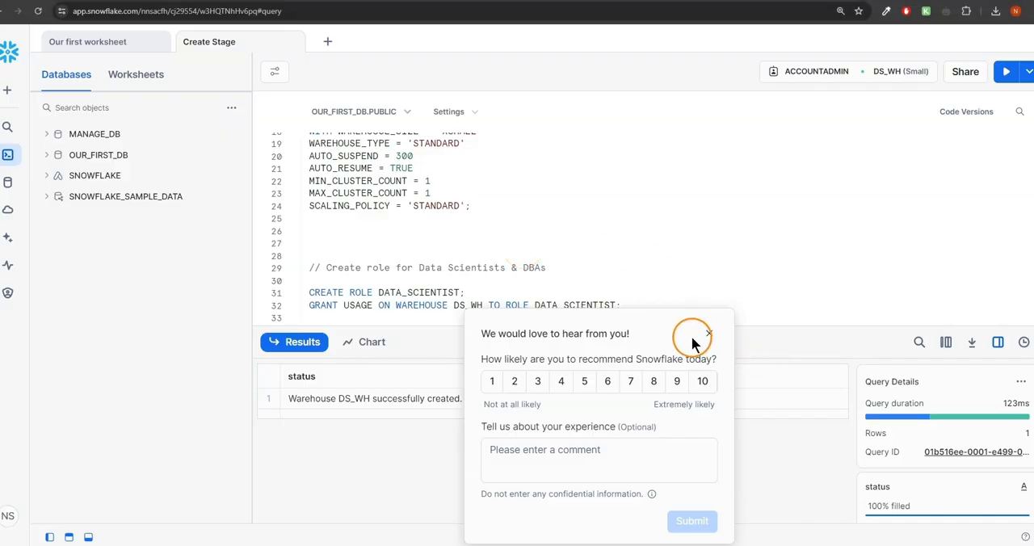
pyautogui.click(709, 333)
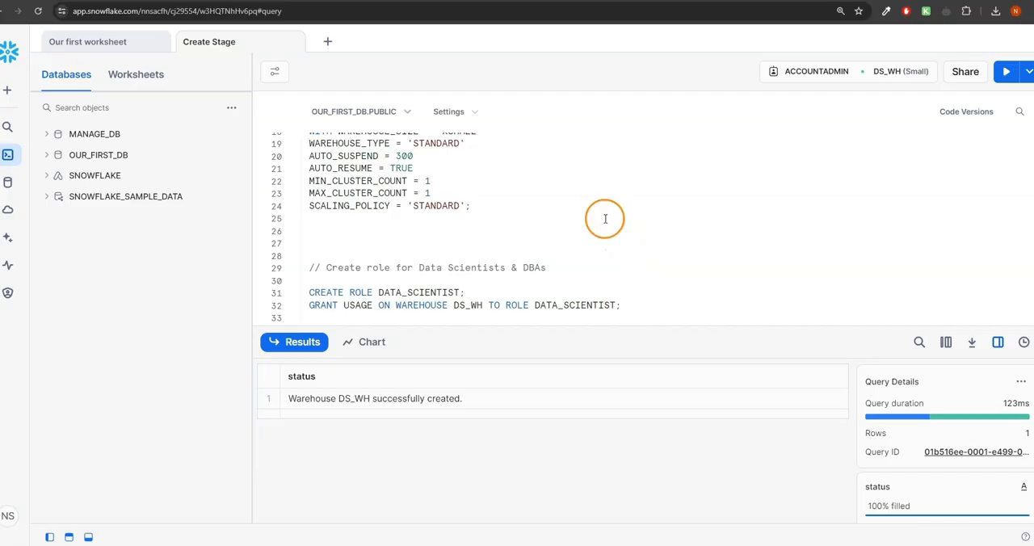
# - Examine the CREATE ROLE and GRANT USAGE statements for the DATA_SCIENTIST and DBA roles
pyautogui.scroll(-3, 604, 214)
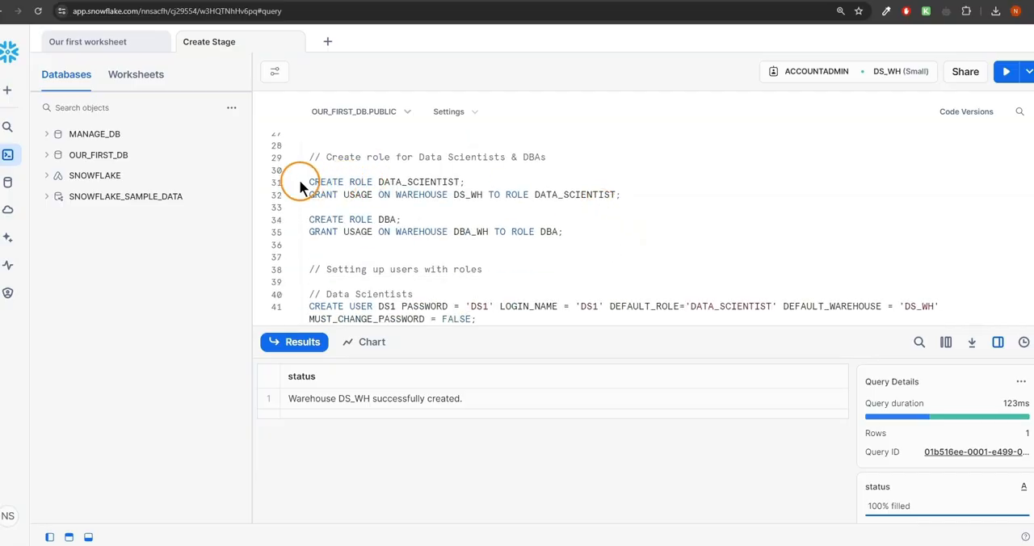
pyautogui.moveTo(299, 187); pyautogui.dragTo(359, 179)
pyautogui.moveTo(482, 178); pyautogui.dragTo(482, 184)
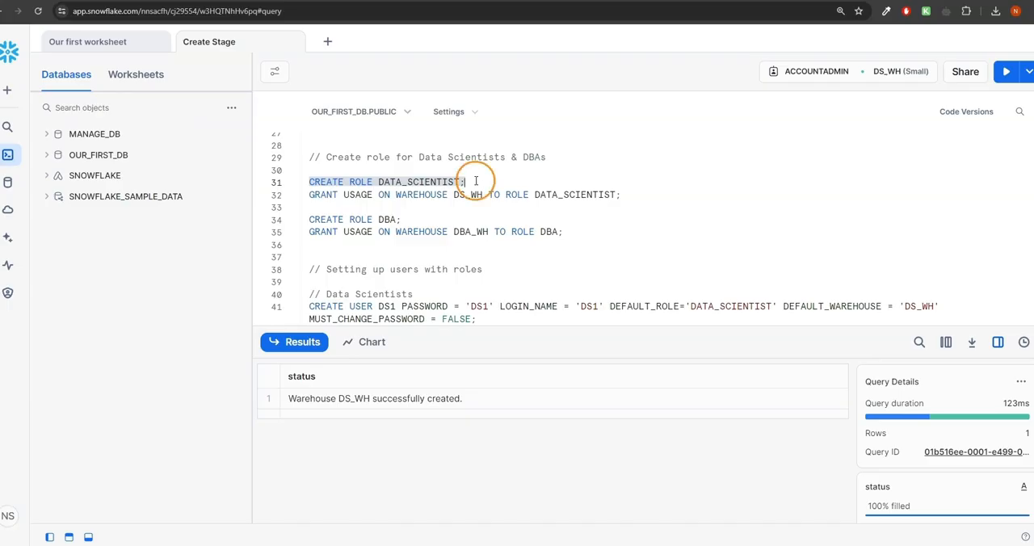
pyautogui.moveTo(304, 194); pyautogui.dragTo(539, 195)
pyautogui.click(454, 196)
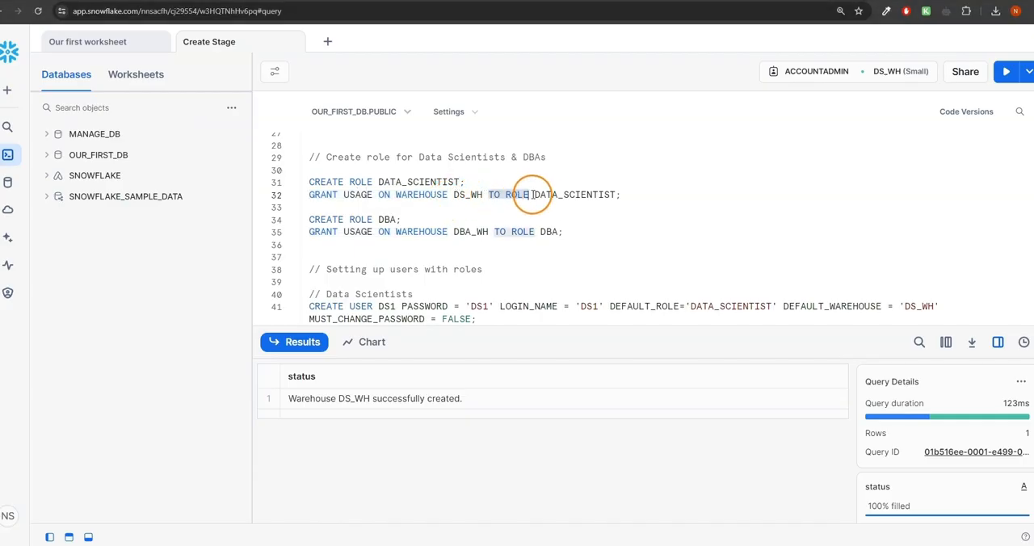
pyautogui.doubleClick(559, 196)
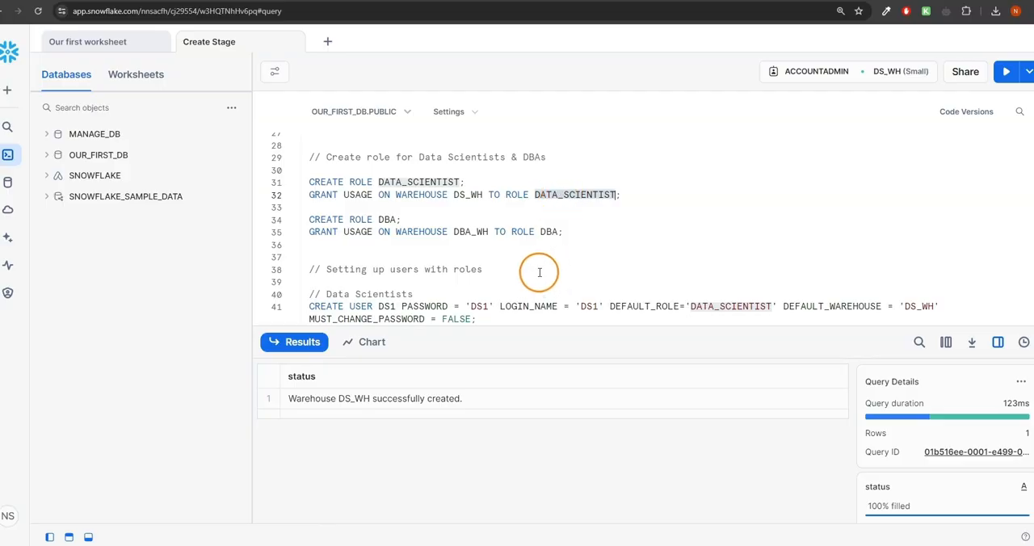
pyautogui.click(385, 218)
pyautogui.click(574, 233)
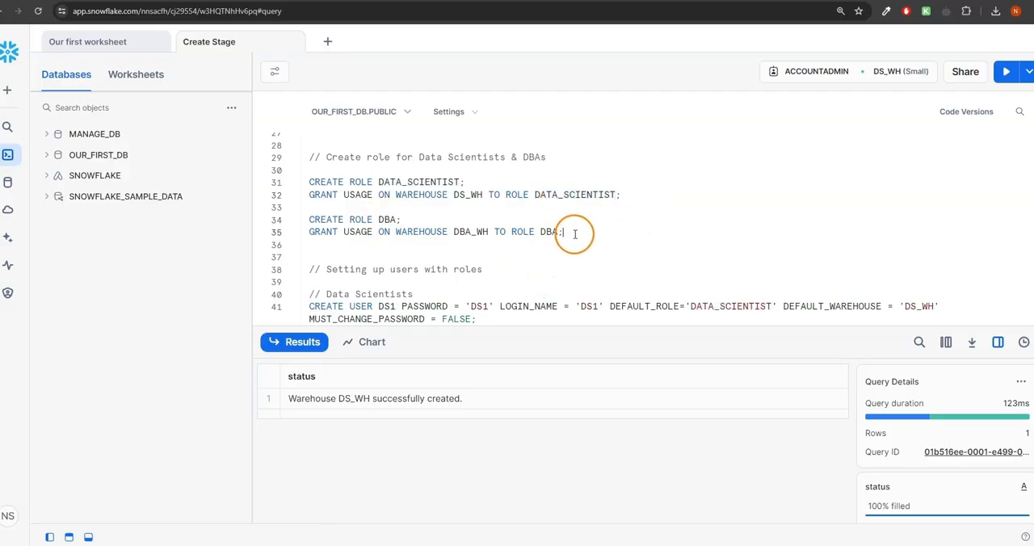
# - Run the statements that create the DATA_SCIENTIST and DBA roles and grant them usage on DS_WH and DBA_WH
pyautogui.moveTo(574, 233); pyautogui.dragTo(273, 179)
pyautogui.click(991, 76)
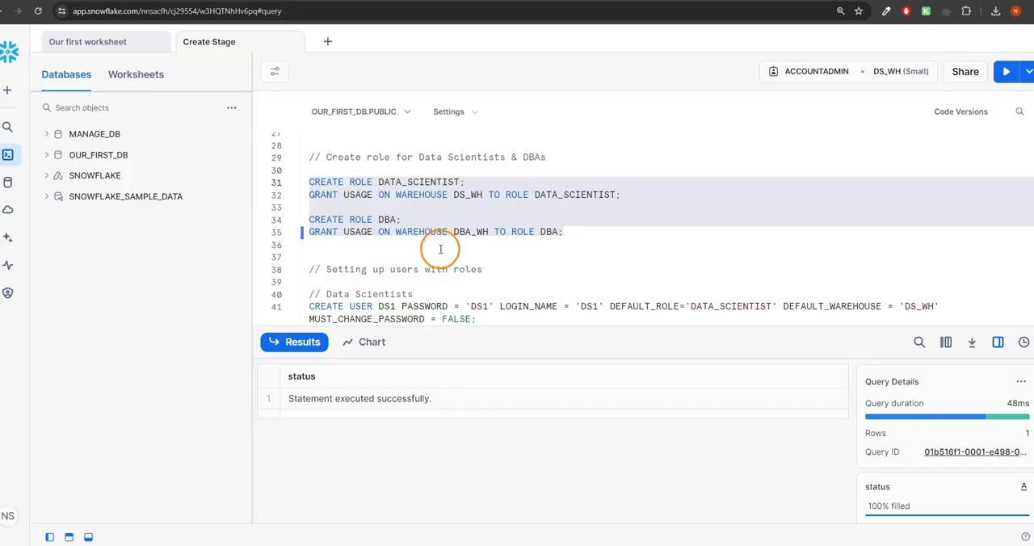
# - Examine the CREATE USER parameters for DS1 to DS3 and the GRANT ROLE DATA_SCIENTIST statements
pyautogui.scroll(-3, 440, 249)
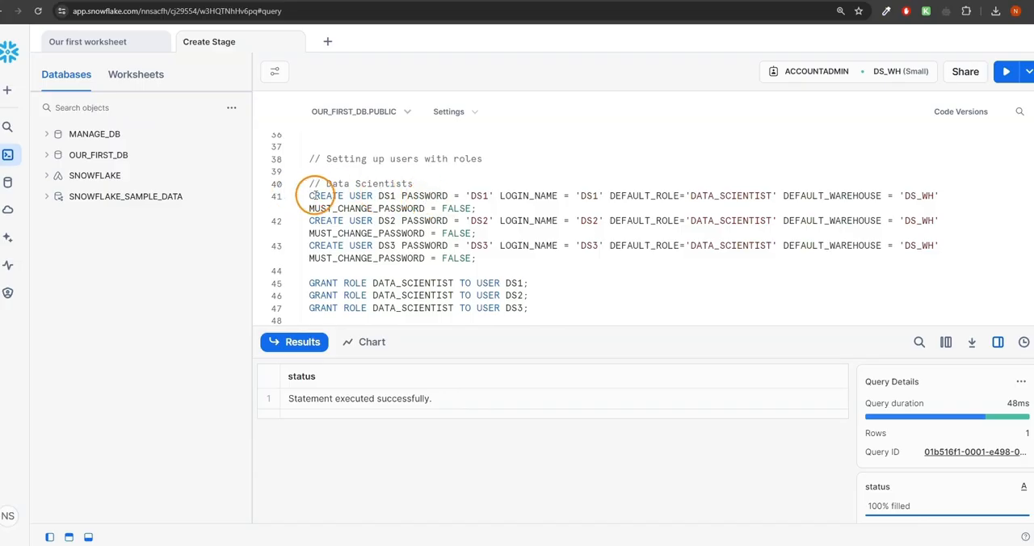
pyautogui.moveTo(309, 195); pyautogui.dragTo(378, 196)
pyautogui.click(385, 196)
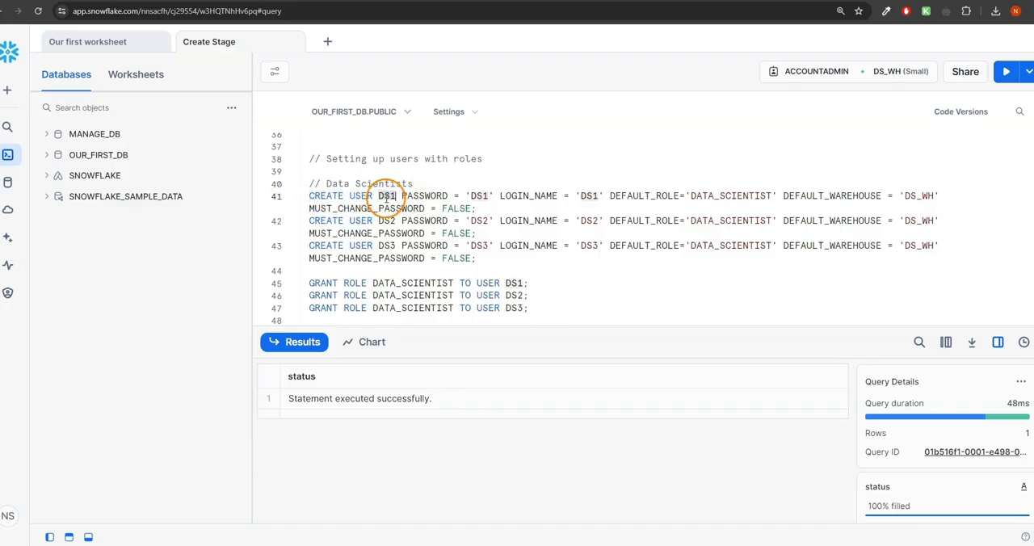
pyautogui.click(403, 196)
pyautogui.moveTo(407, 194); pyautogui.dragTo(493, 196)
pyautogui.click(514, 201)
pyautogui.doubleClick(514, 200)
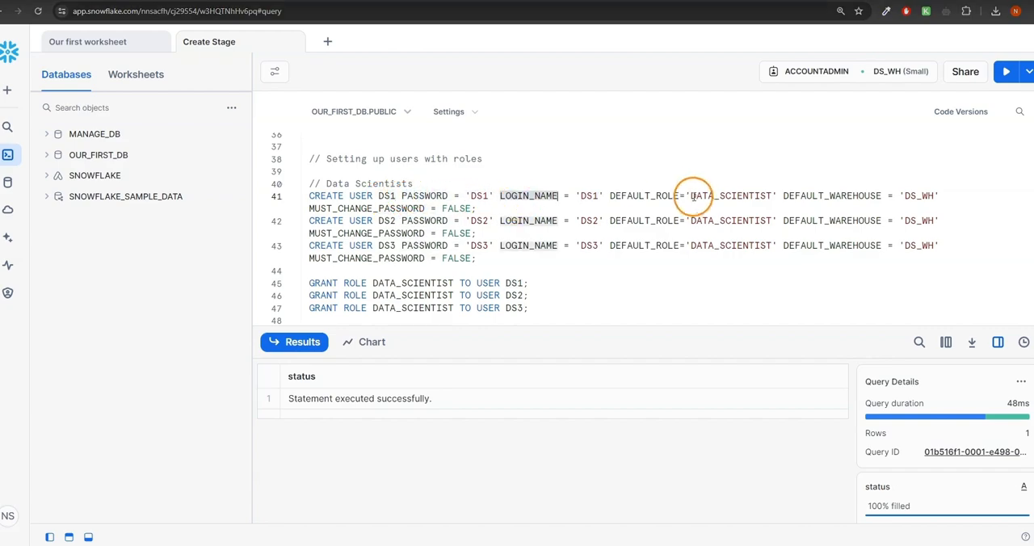
pyautogui.doubleClick(660, 195)
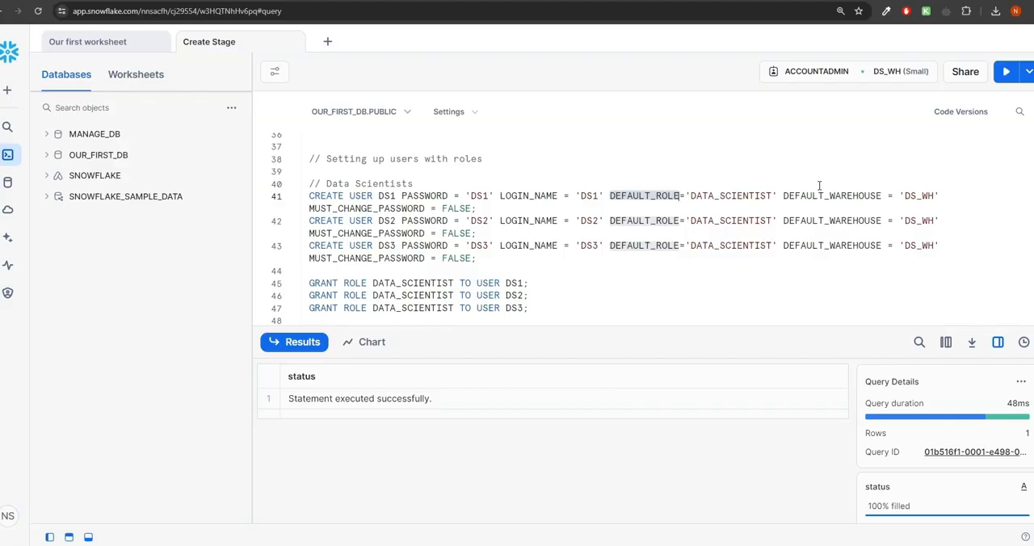
pyautogui.moveTo(780, 187); pyautogui.dragTo(874, 198)
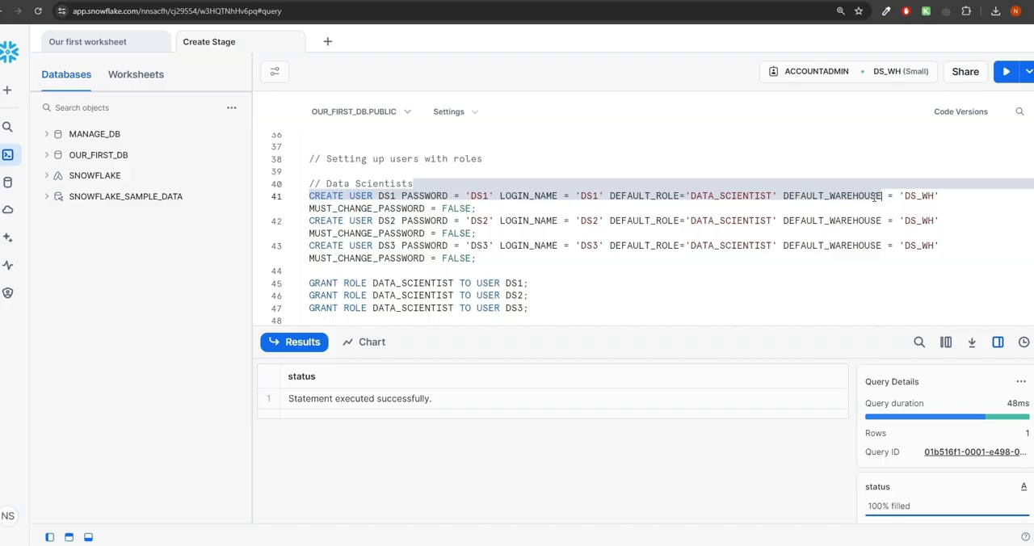
pyautogui.click(945, 195)
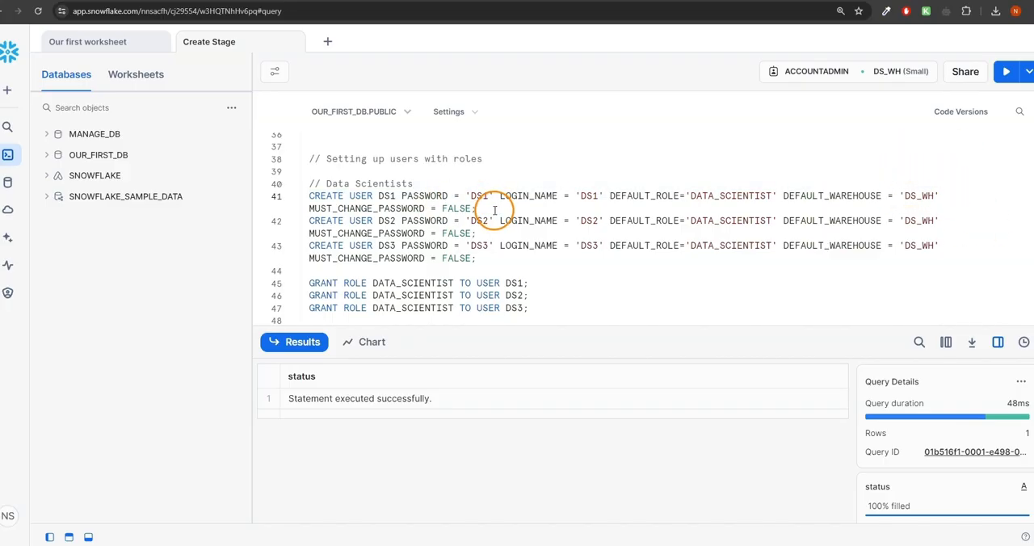
pyautogui.tripleClick(706, 187)
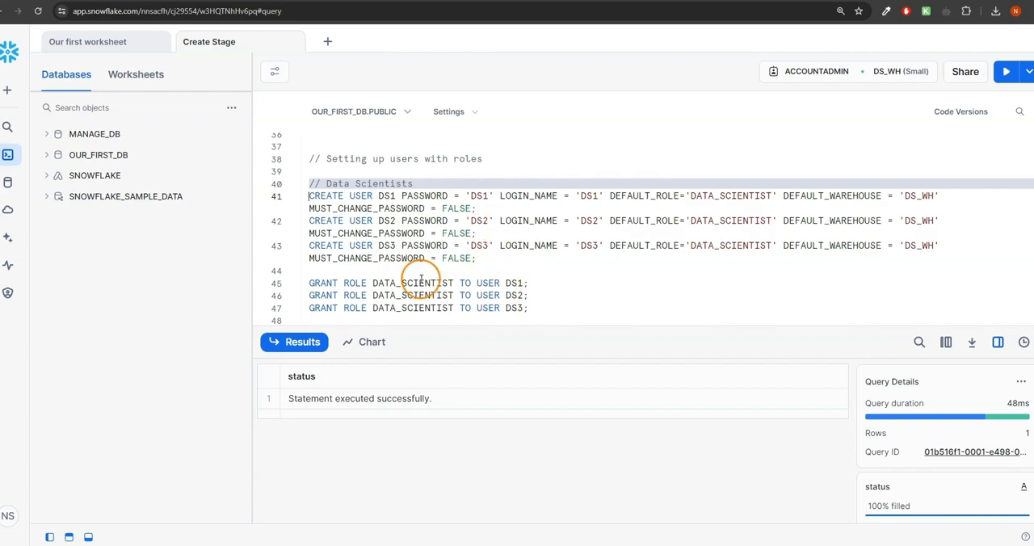
pyautogui.moveTo(371, 283); pyautogui.dragTo(454, 282)
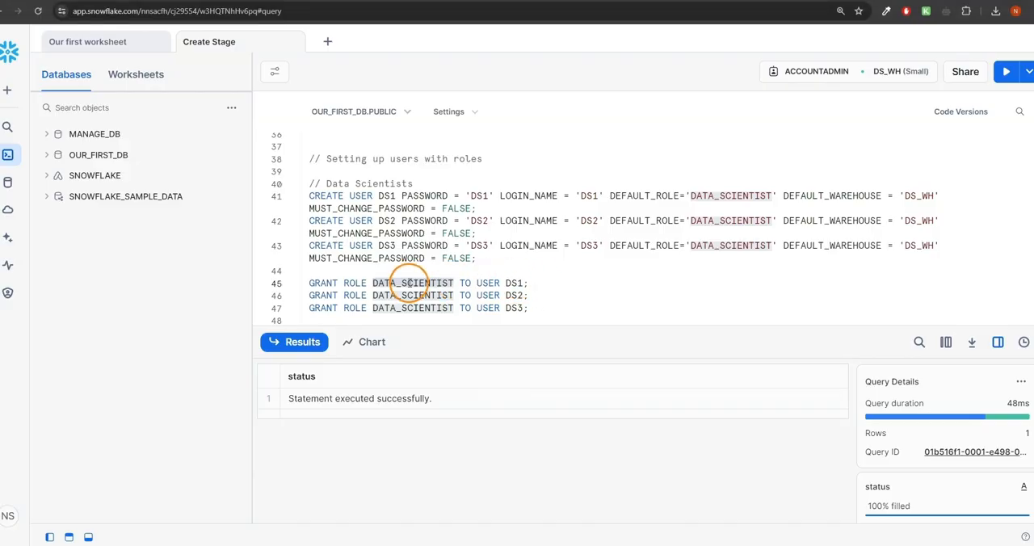
pyautogui.moveTo(309, 282); pyautogui.dragTo(374, 283)
# - Run the statements that create users DS1, DS2 and DS3 and grant them the DATA_SCIENTIST role
pyautogui.moveTo(549, 319); pyautogui.dragTo(281, 160)
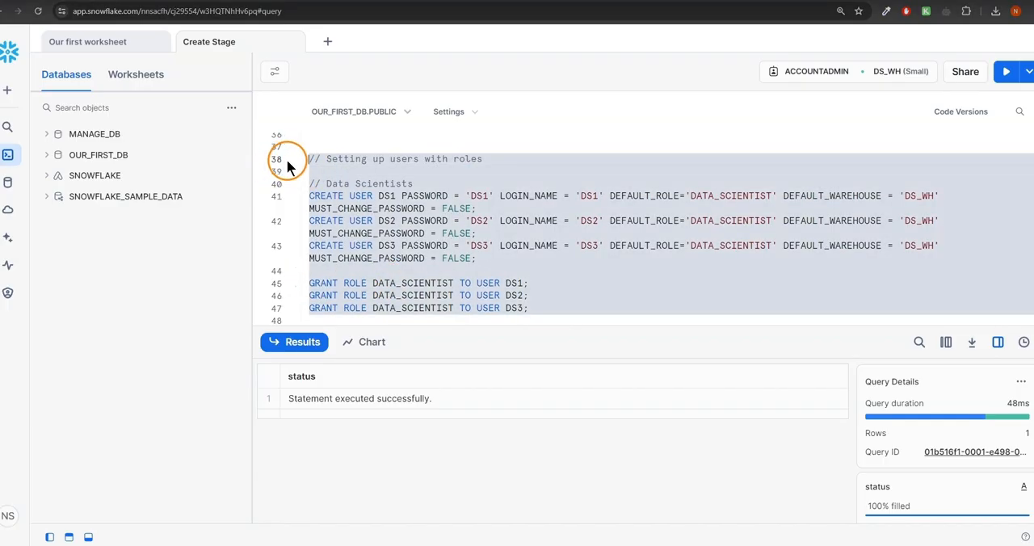
pyautogui.click(1006, 74)
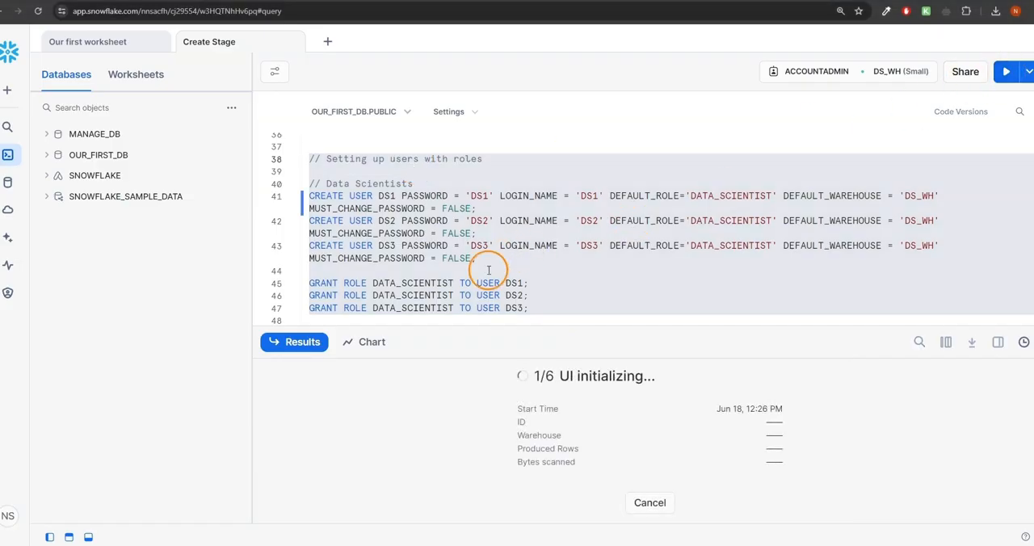
# - Run the DBAs block to create users DBA1 and DBA2 and grant them the DBA role
pyautogui.scroll(-3, 366, 282)
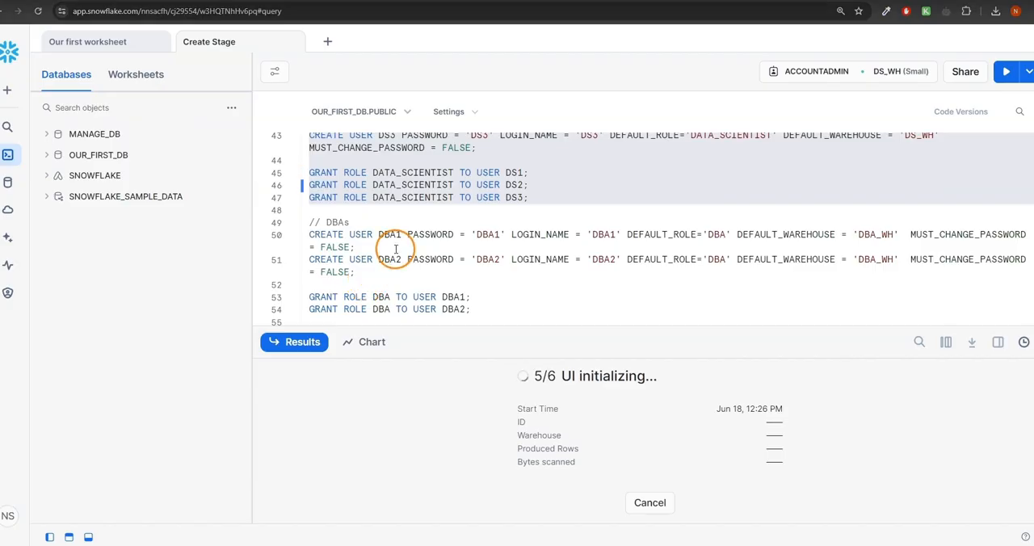
pyautogui.moveTo(312, 222); pyautogui.dragTo(616, 316)
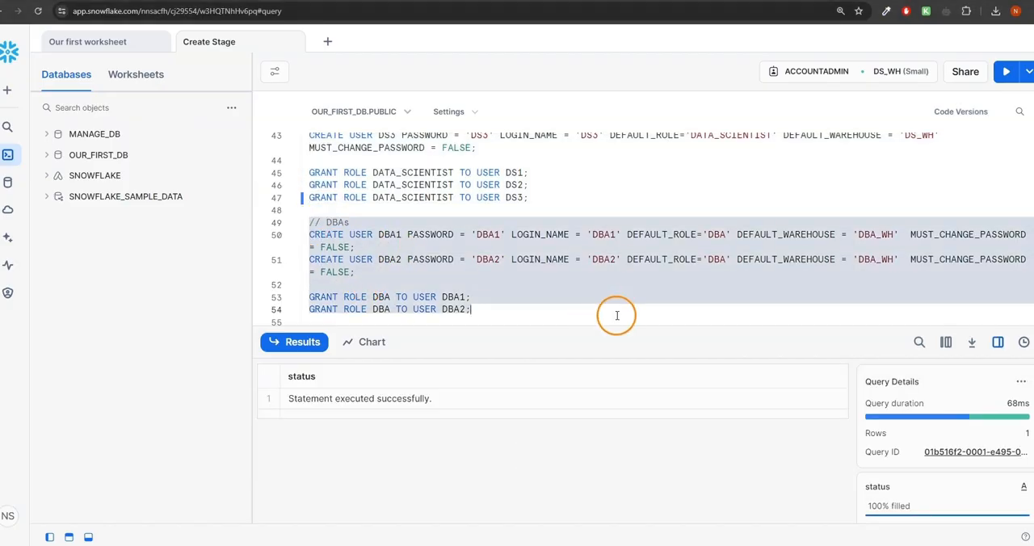
pyautogui.click(1006, 72)
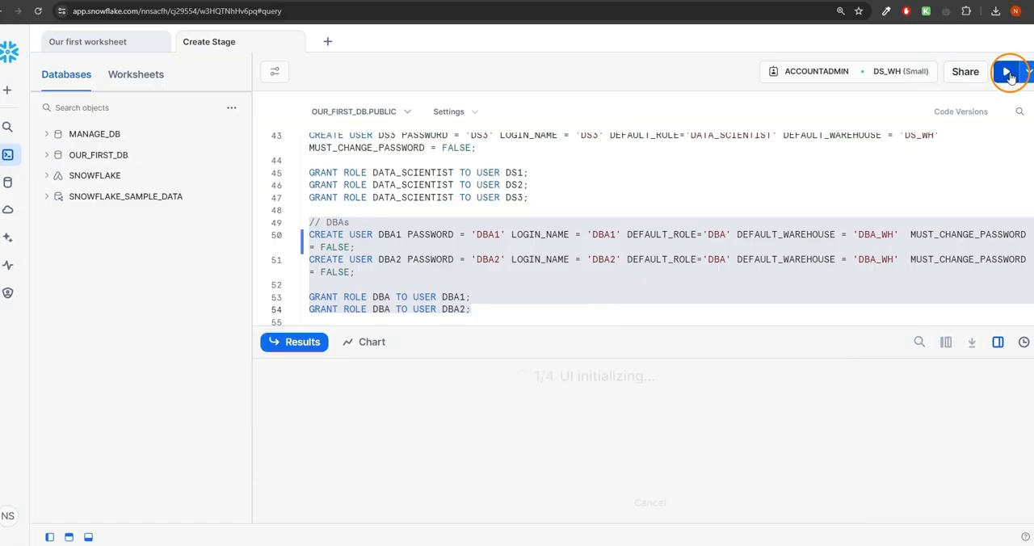
# - Look over the DROP USER statements in the worksheet's "Drop objects again" section without running them
pyautogui.scroll(-3, 668, 225)
pyautogui.scroll(-1, 668, 225)
pyautogui.scroll(5, 668, 226)
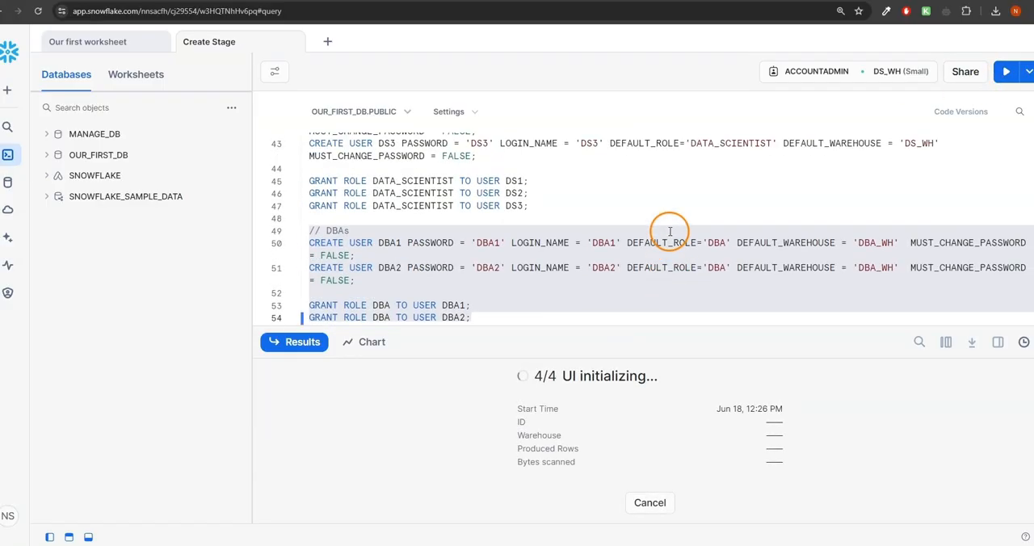
pyautogui.scroll(-3, 667, 233)
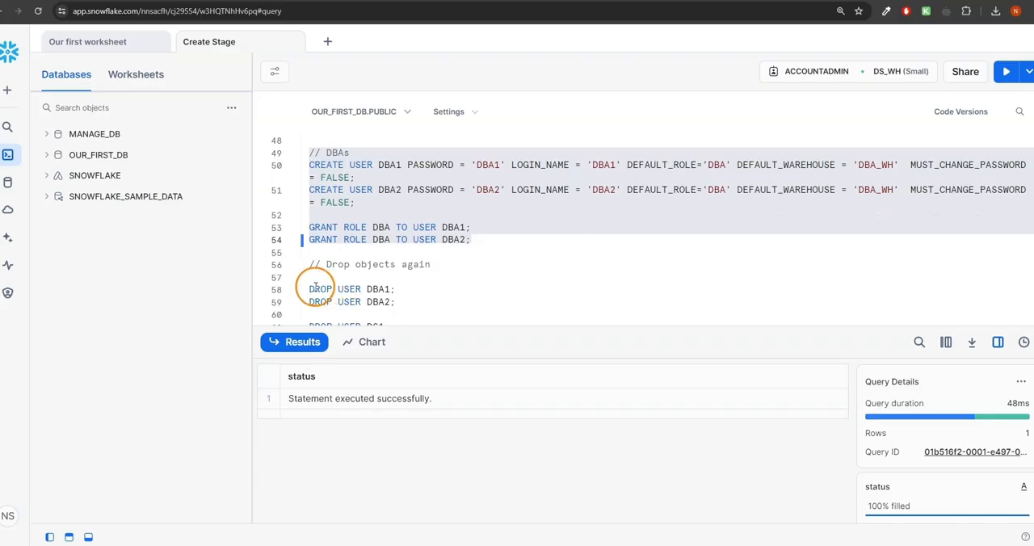
pyautogui.moveTo(309, 289); pyautogui.dragTo(426, 292)
pyautogui.scroll(-3, 424, 290)
pyautogui.scroll(3, 526, 279)
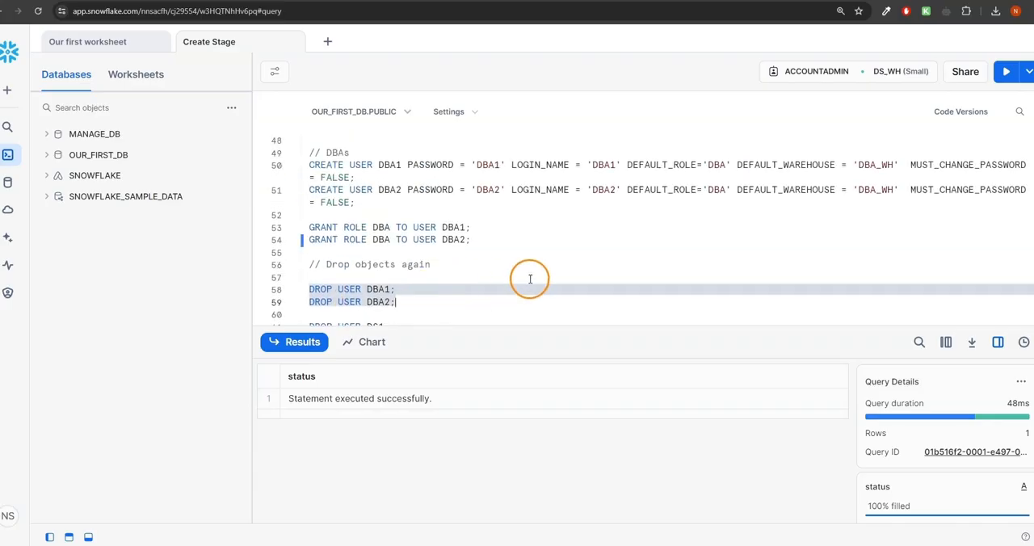
pyautogui.scroll(-3, 533, 277)
pyautogui.scroll(7, 534, 278)
pyautogui.scroll(-3, 534, 279)
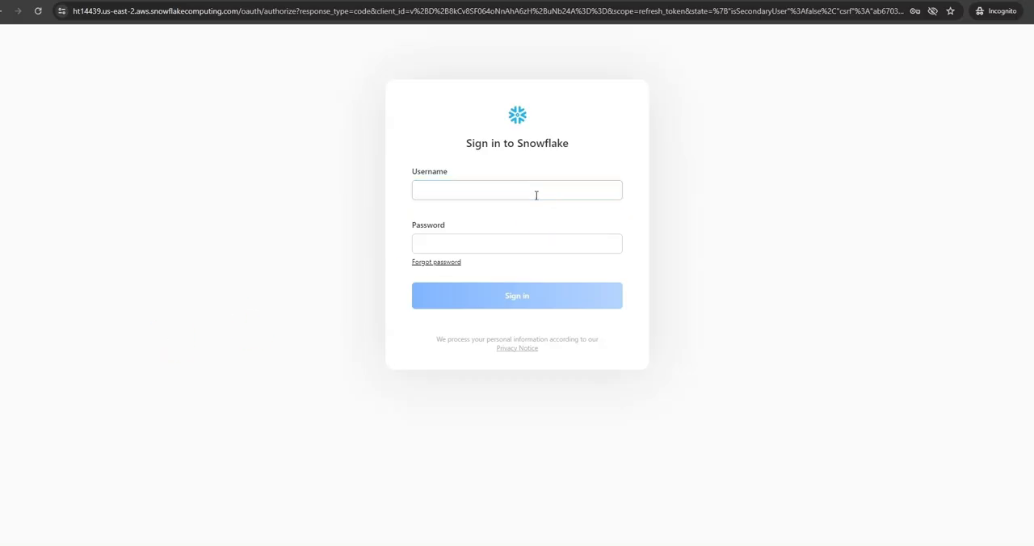
# - Switch to the incognito browser window and sign in to Snowflake as user DS1 with the account password
pyautogui.click(536, 192)
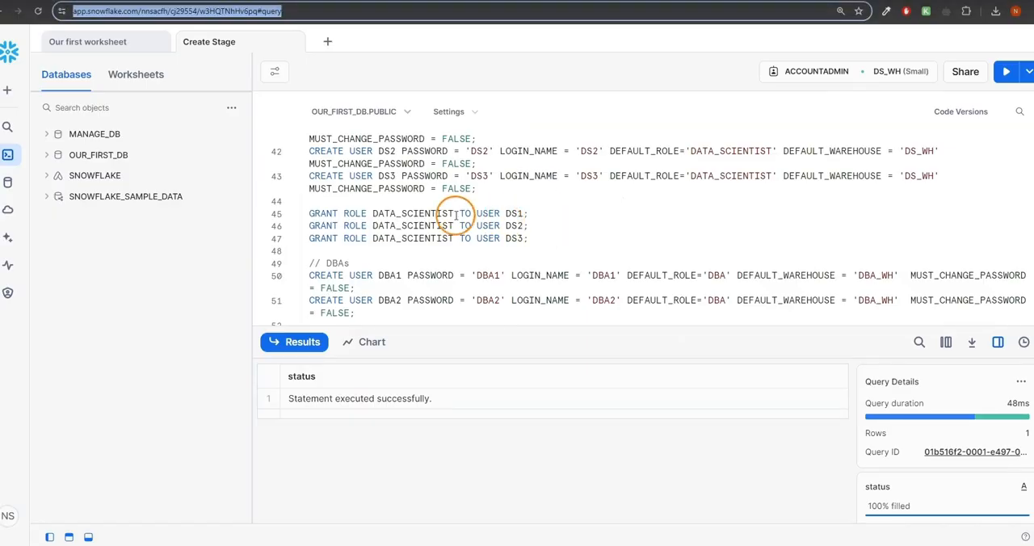
pyautogui.click(506, 213)
pyautogui.moveTo(506, 213); pyautogui.dragTo(523, 213)
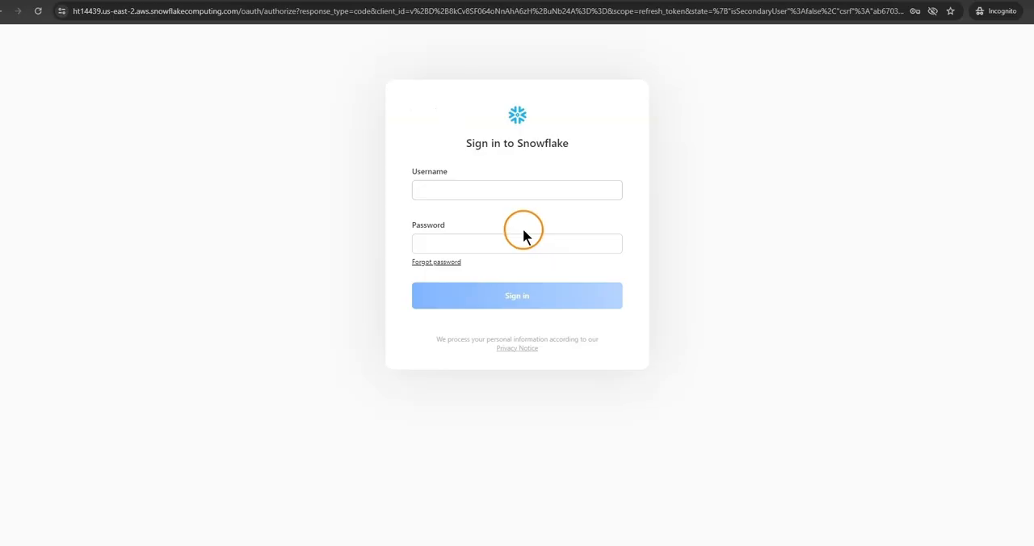
pyautogui.click(512, 190)
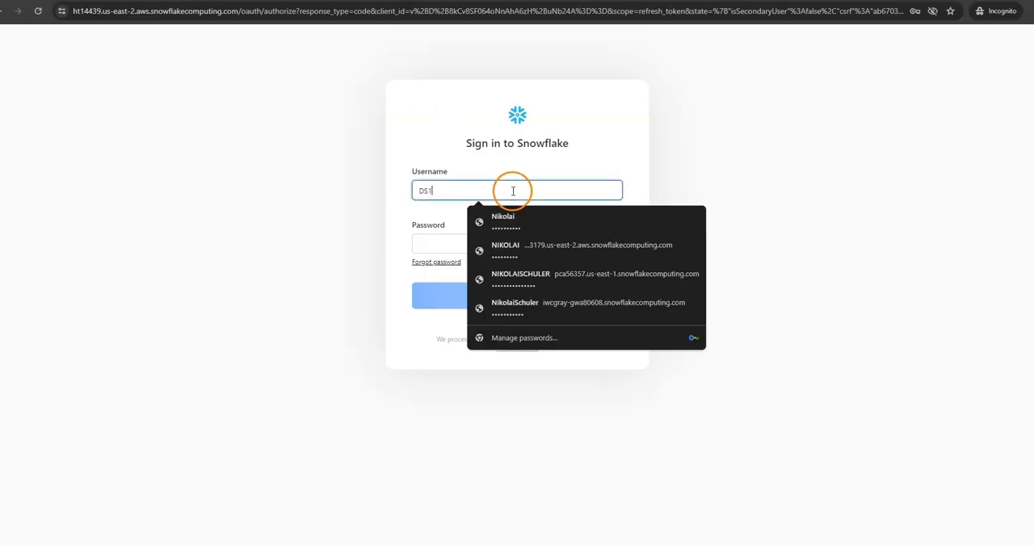
pyautogui.press('Escape')
pyautogui.click(492, 242)
pyautogui.write('•••')
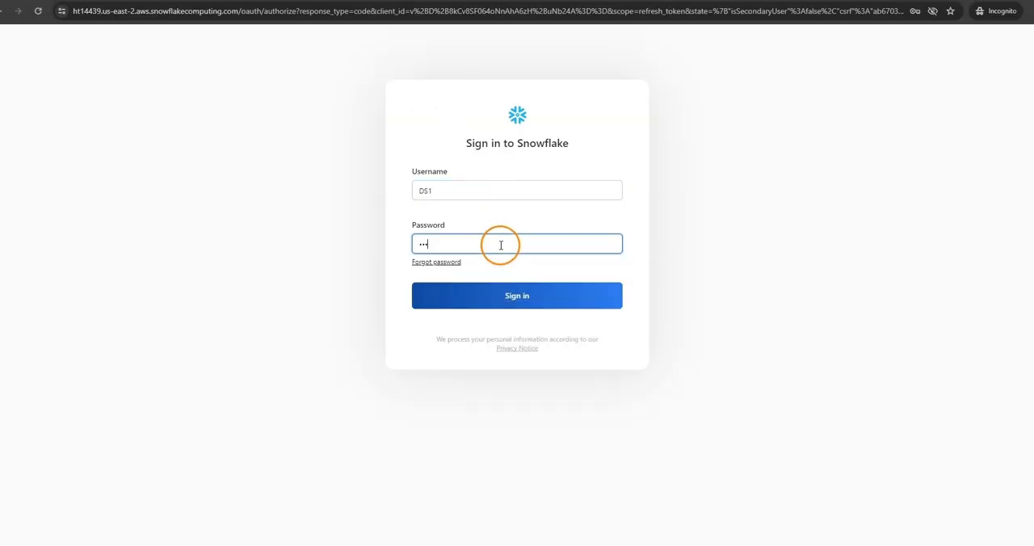
pyautogui.click(524, 296)
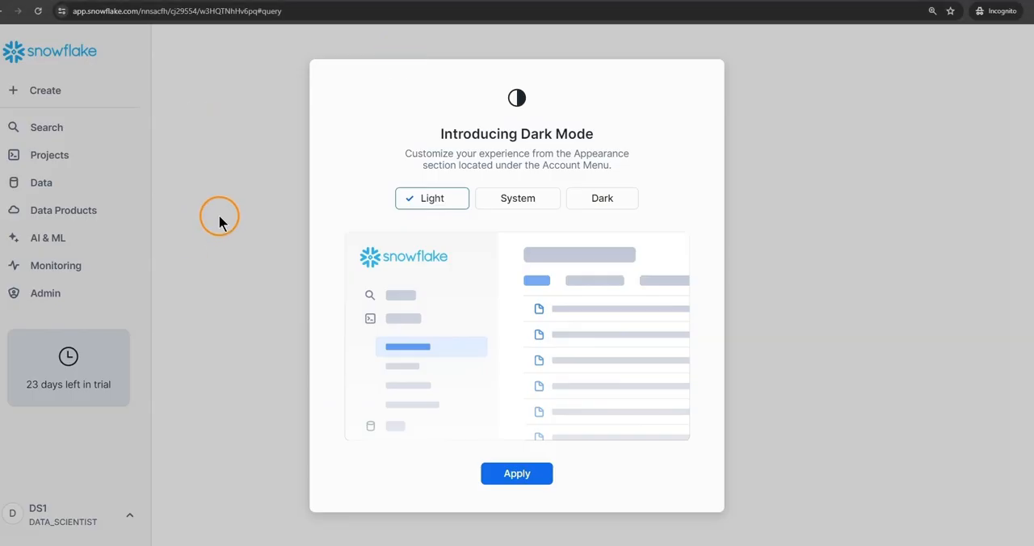
# - Apply the Light appearance in the DS1 session and open the Admin section
pyautogui.click(514, 476)
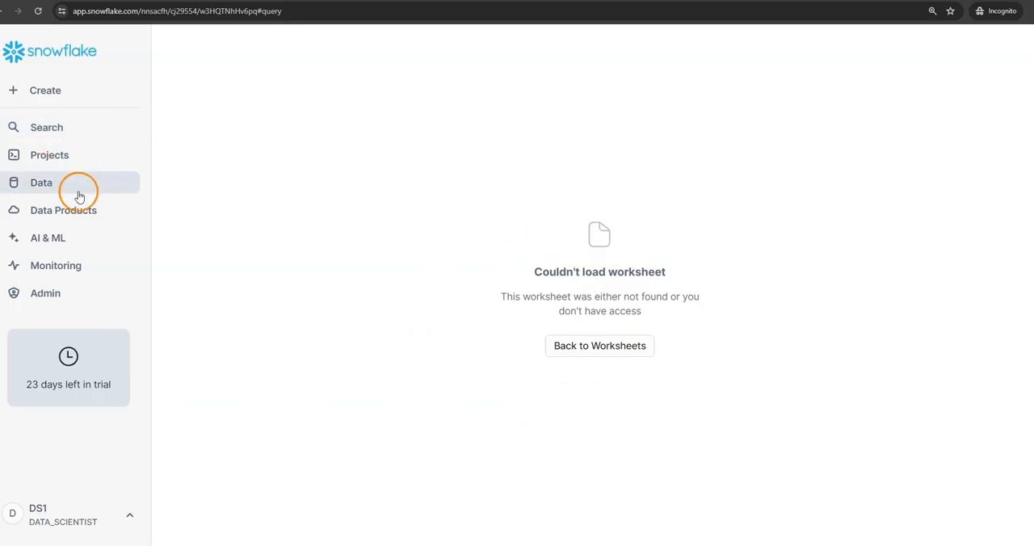
pyautogui.click(47, 299)
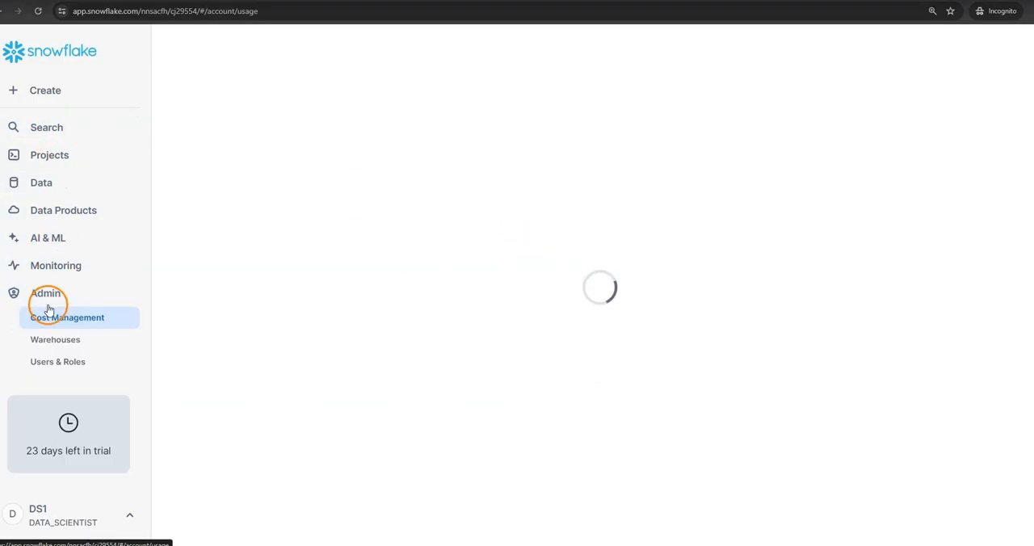
# - View the list of warehouses accessible in the DS1 session
pyautogui.click(49, 340)
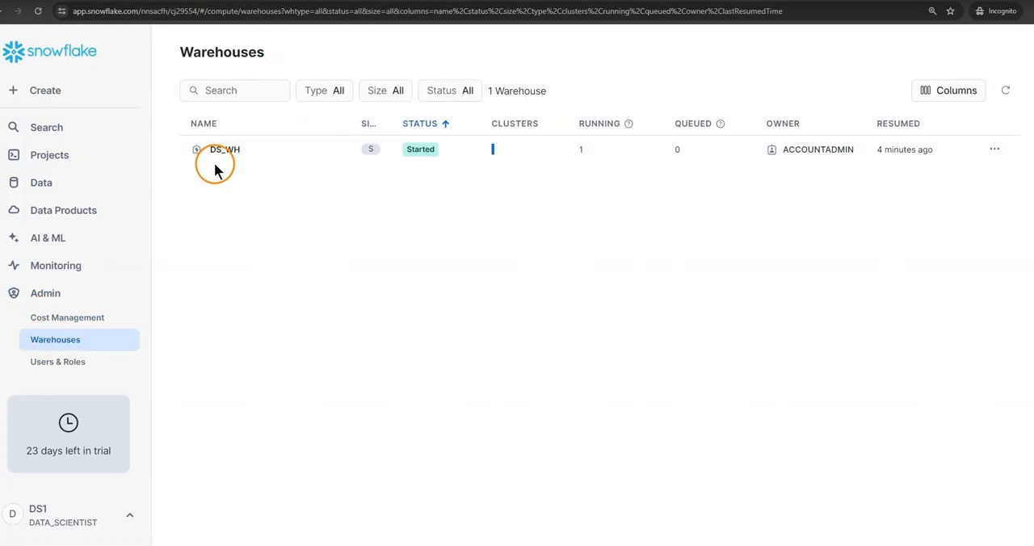
# - Create a new SQL worksheet in the DS1 session and check which roles and warehouses it can run with
pyautogui.click(51, 154)
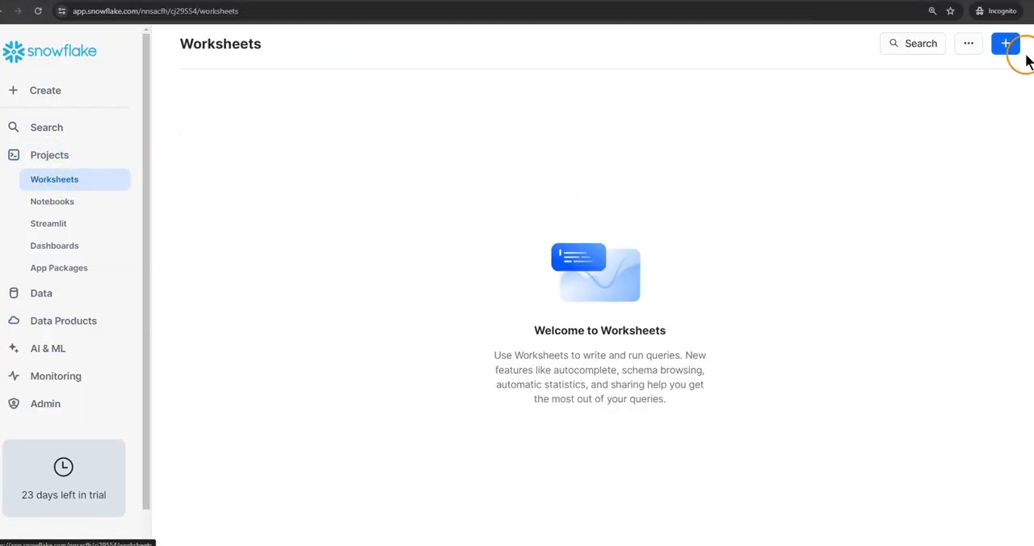
pyautogui.click(1005, 45)
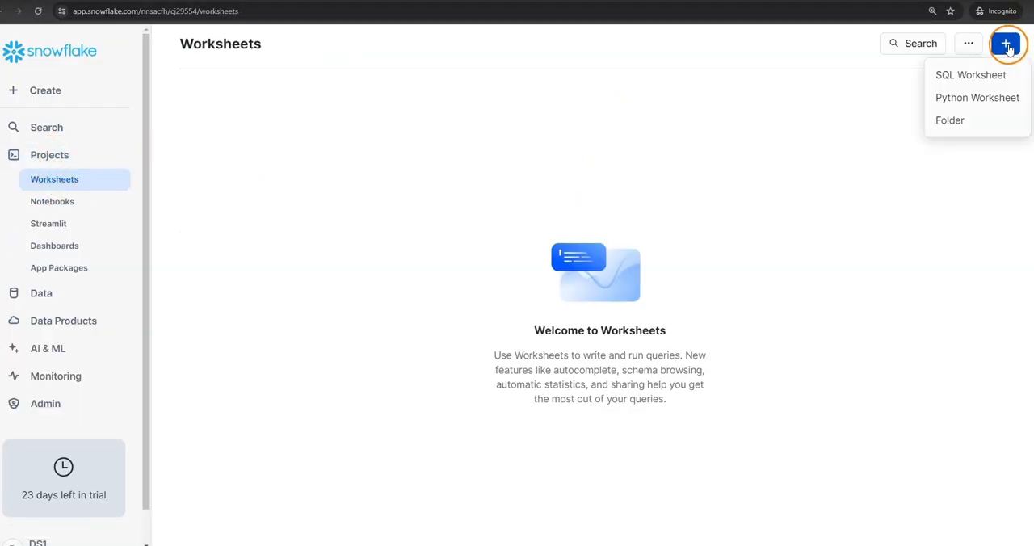
pyautogui.click(969, 74)
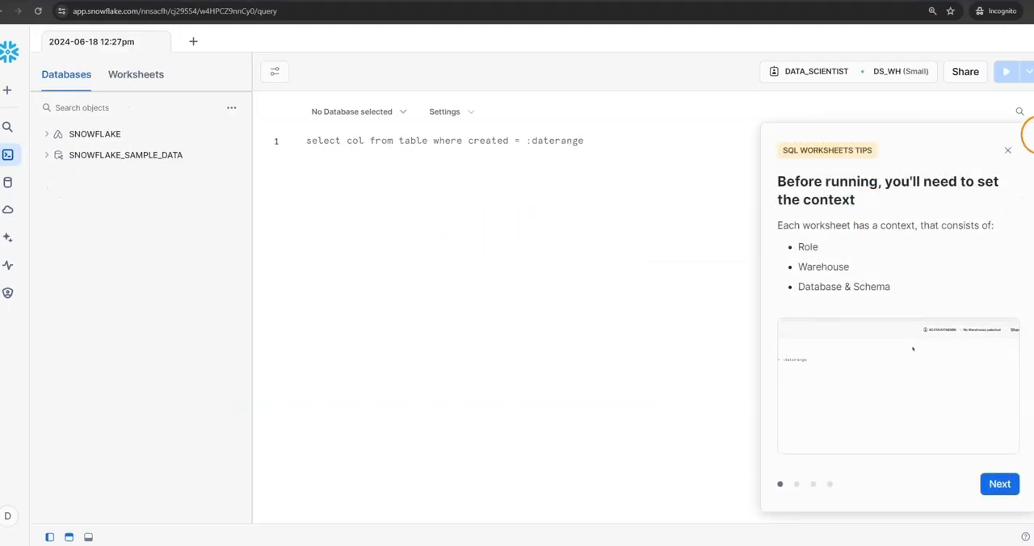
pyautogui.click(1009, 153)
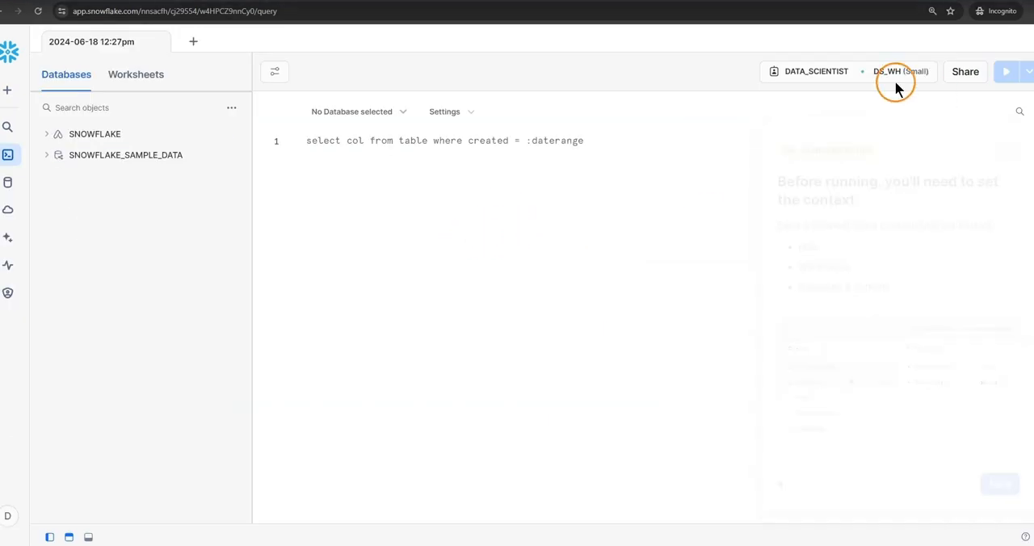
pyautogui.click(891, 71)
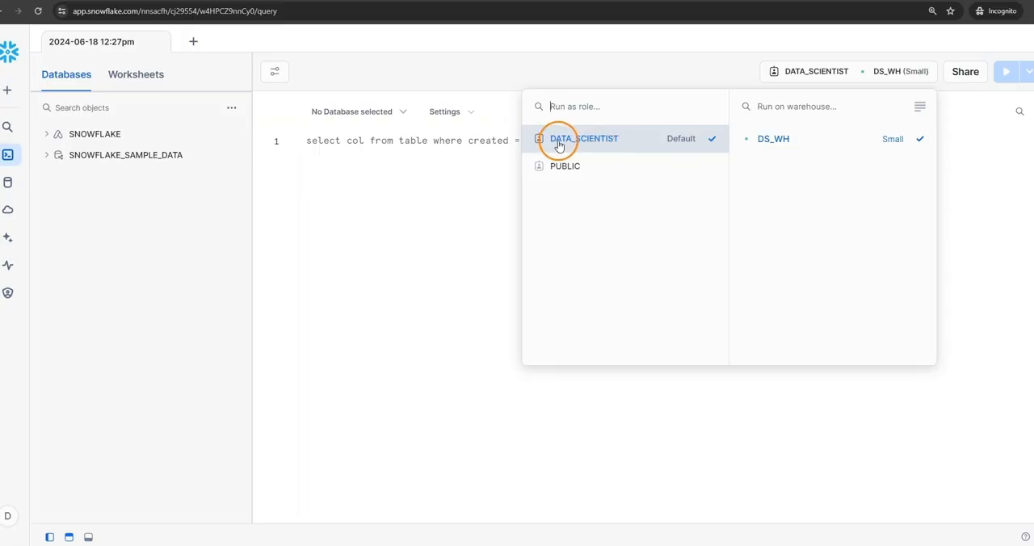
pyautogui.click(385, 190)
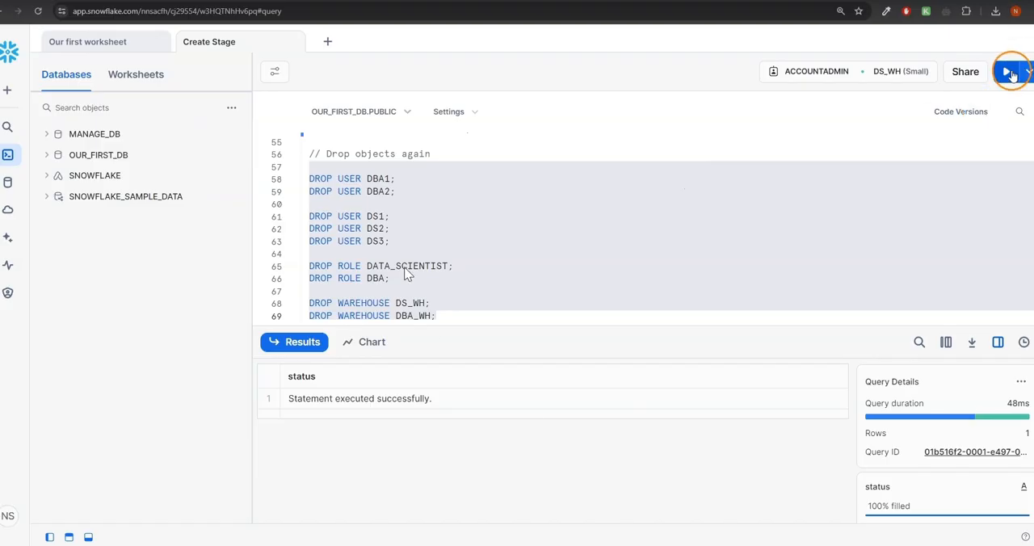
# - In the ACCOUNTADMIN worksheet, run the DROP statements for users DBA1, DBA2, DS1, DS2, DS3, roles DATA_SCIENTIST and DBA, and warehouses DS_WH and DBA_WH
pyautogui.click(1008, 72)
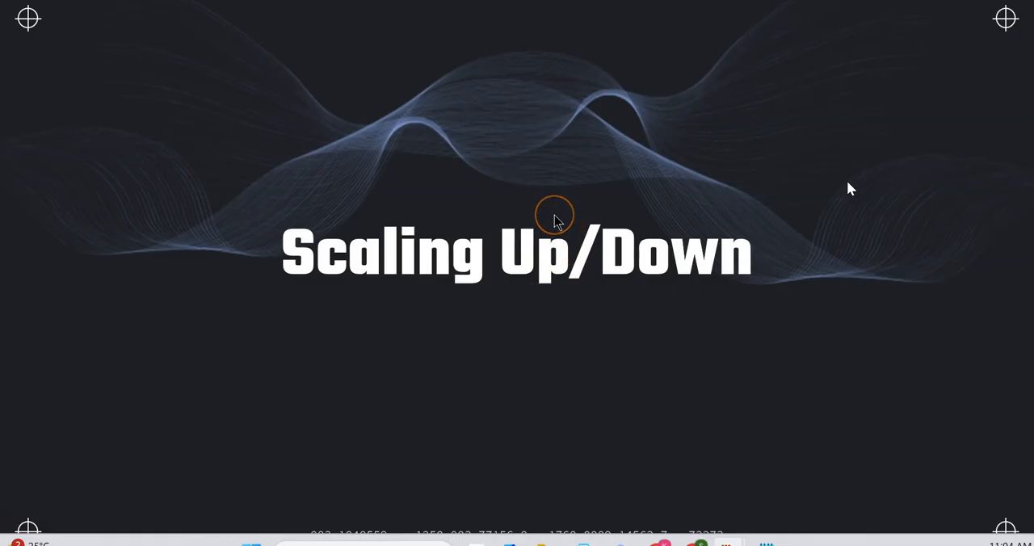
pyautogui.click(505, 174)
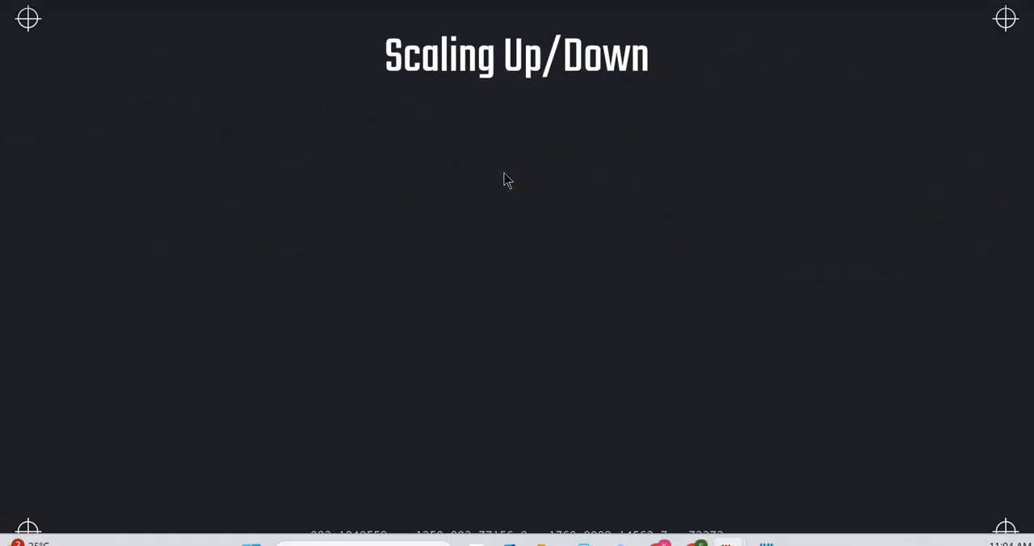
pyautogui.click(508, 175)
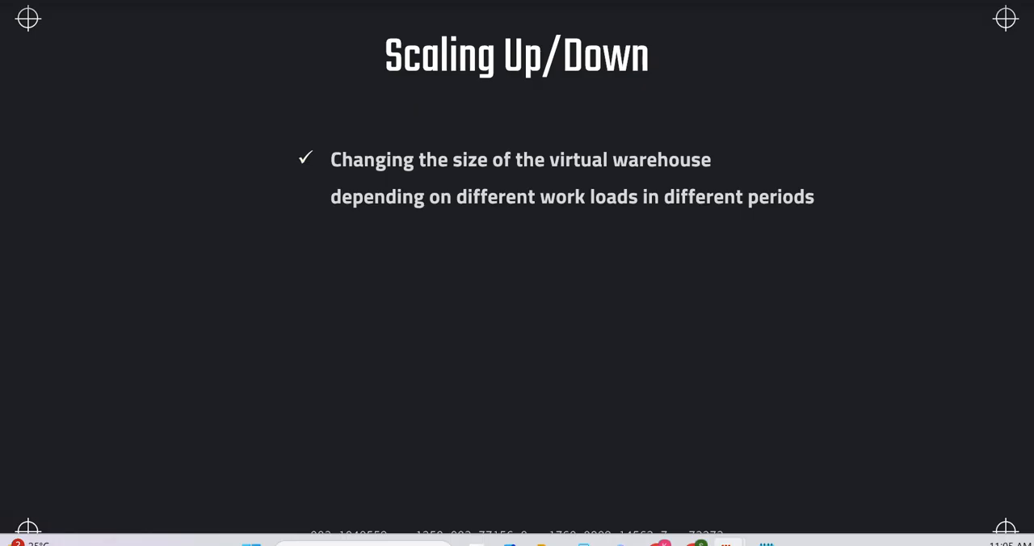
pyautogui.press('space')
pyautogui.press('space')
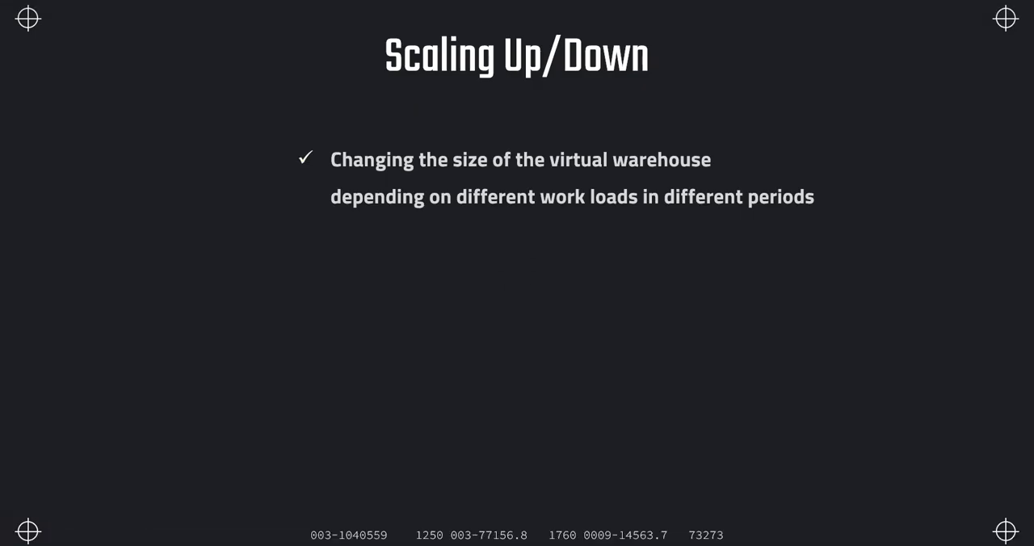